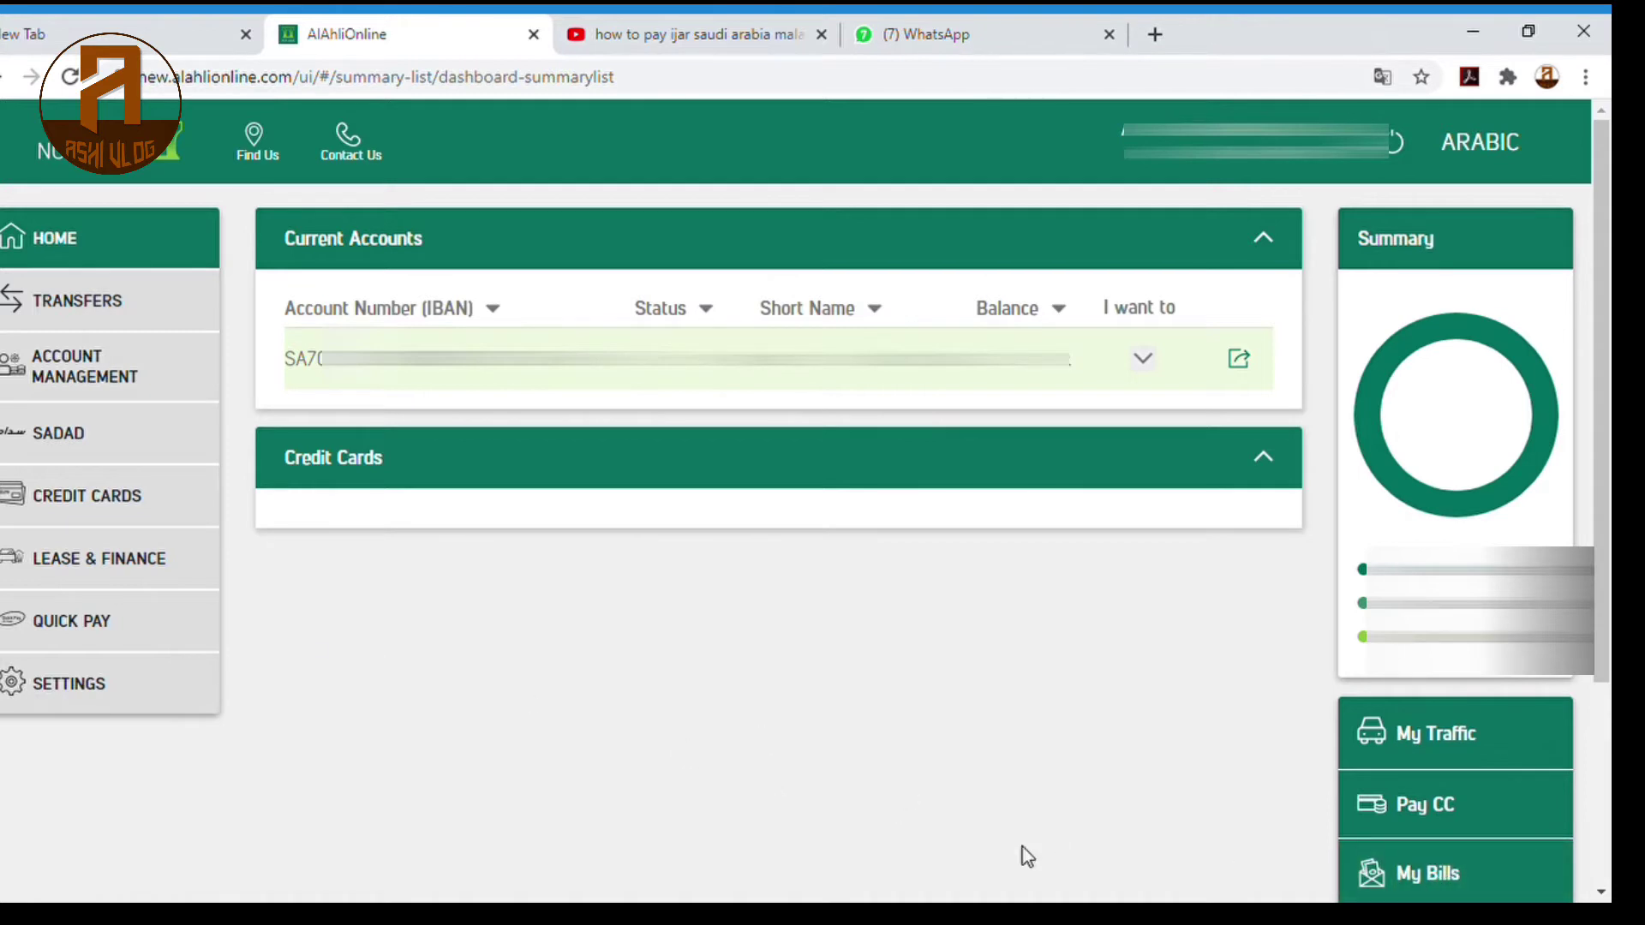
# - Start adding a new SADAD bill with biller group Gov. Agencies and biller 153: EJAR
pyautogui.click(1397, 893)
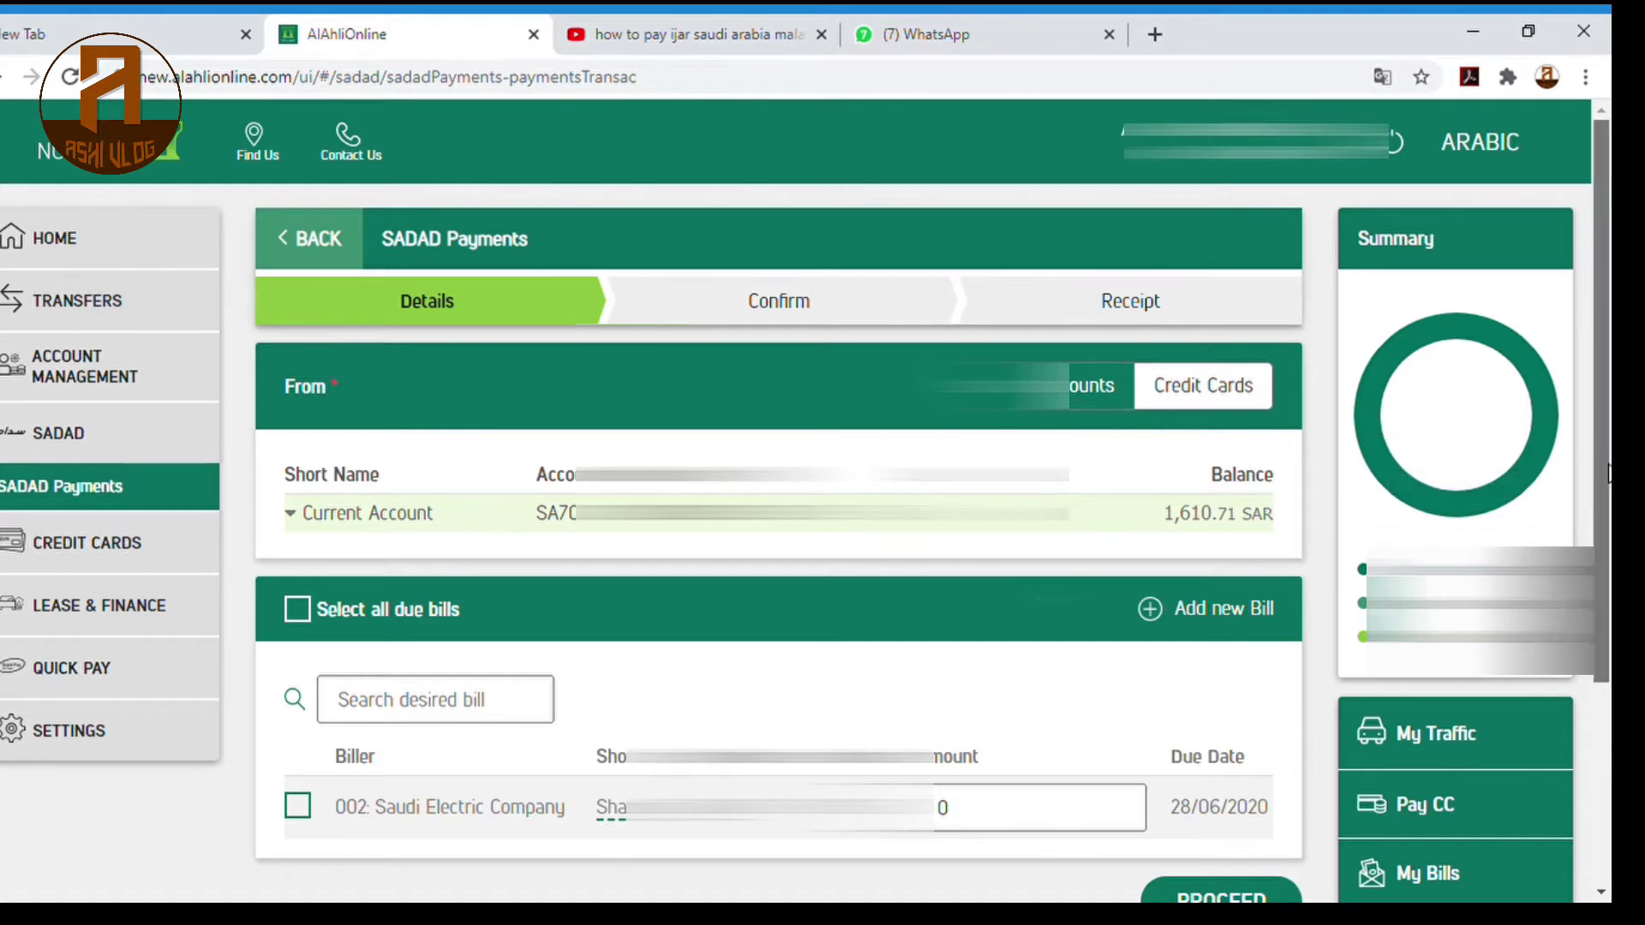
pyautogui.scroll(-1, 1609, 472)
pyautogui.click(1225, 557)
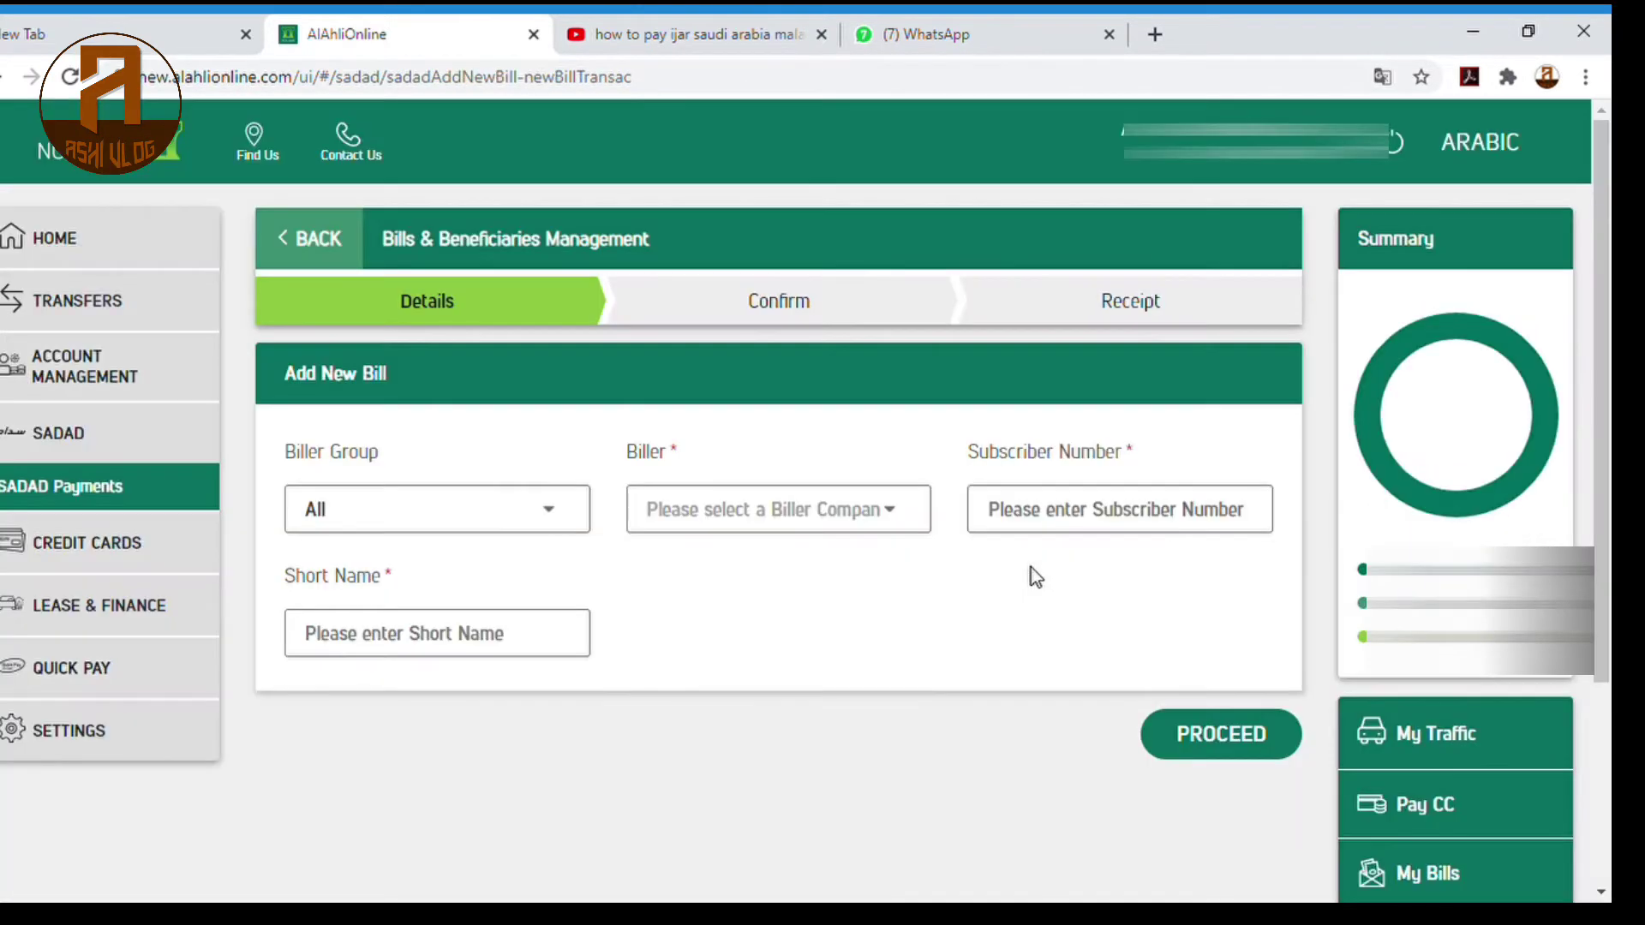
pyautogui.click(532, 524)
pyautogui.click(439, 641)
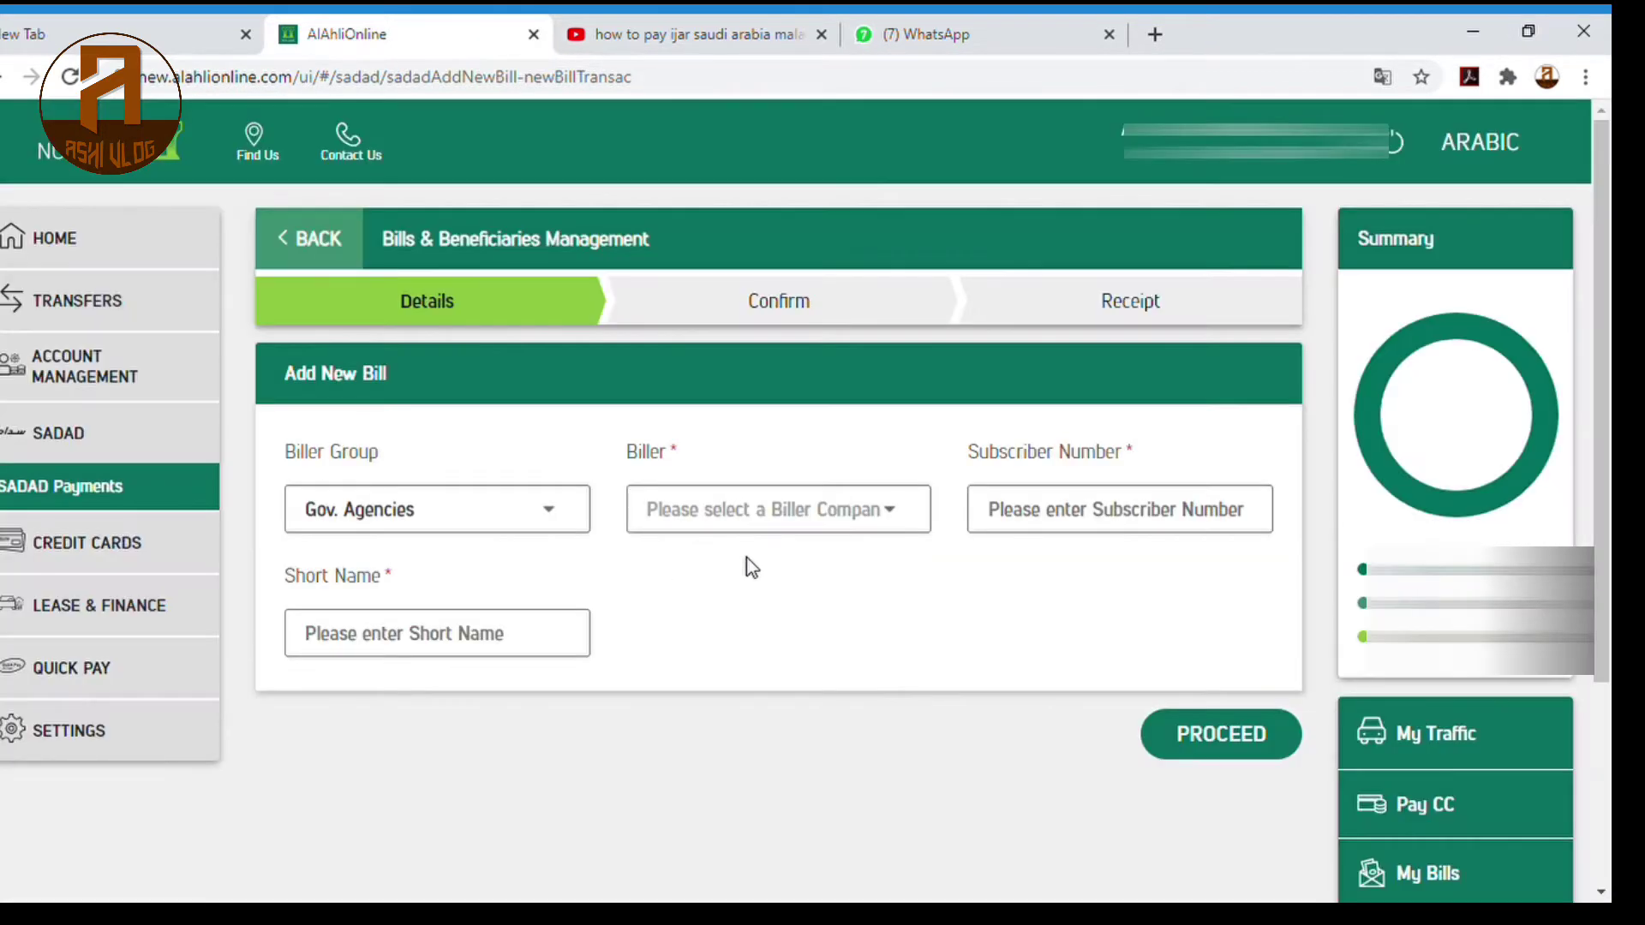
pyautogui.click(809, 511)
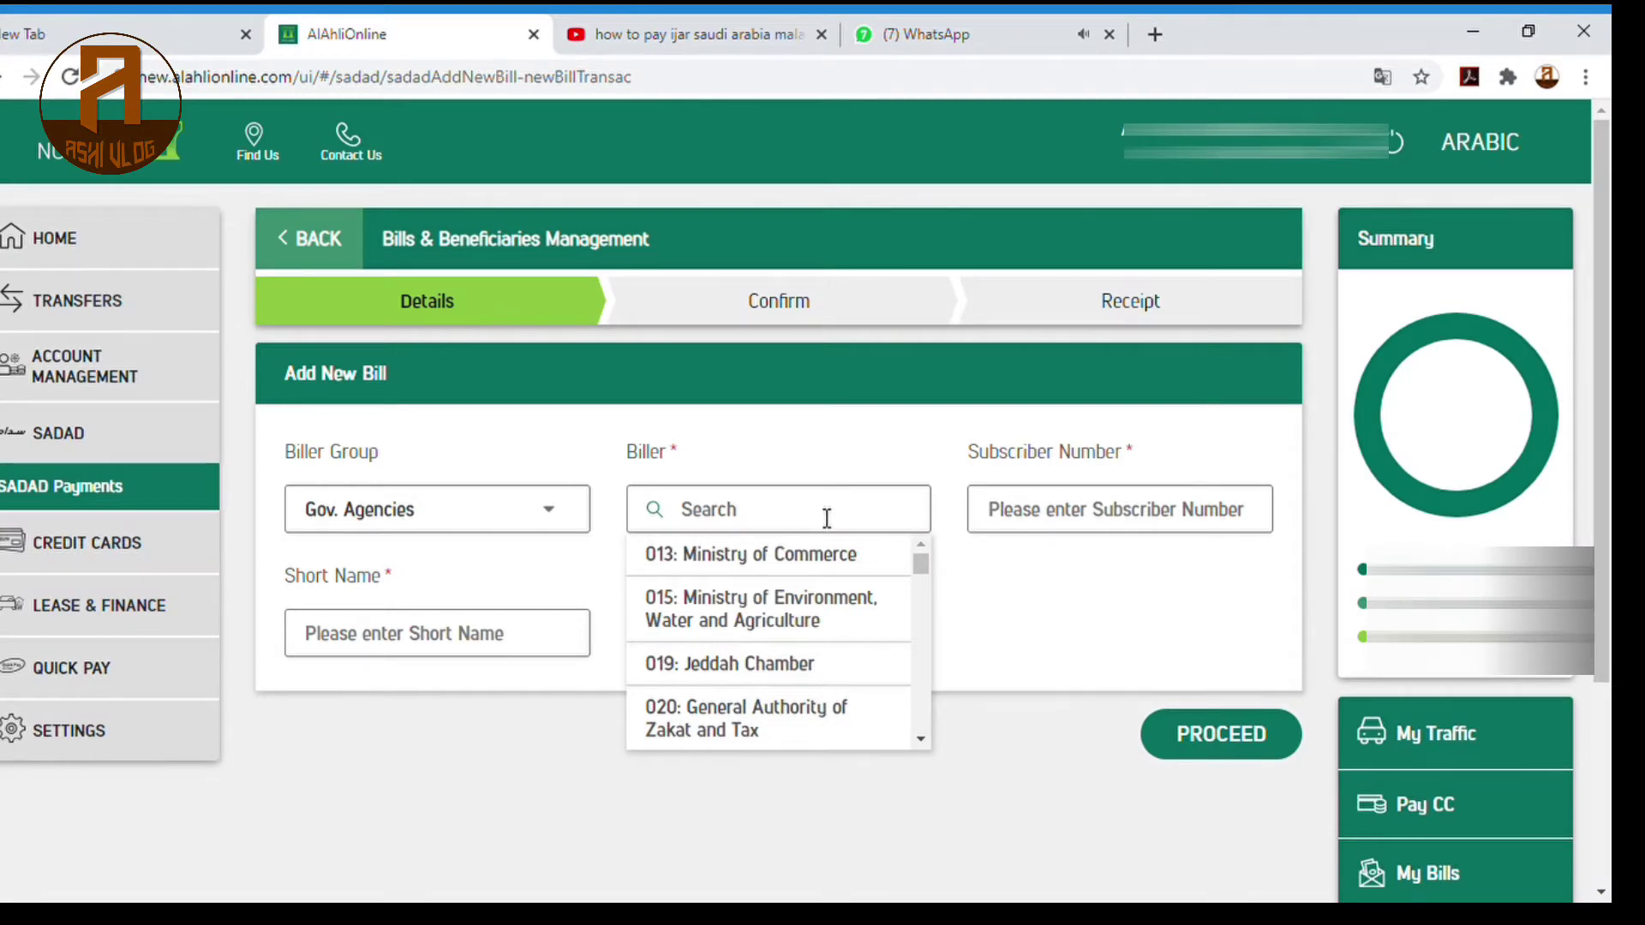
pyautogui.write('ej')
pyautogui.press('Return')
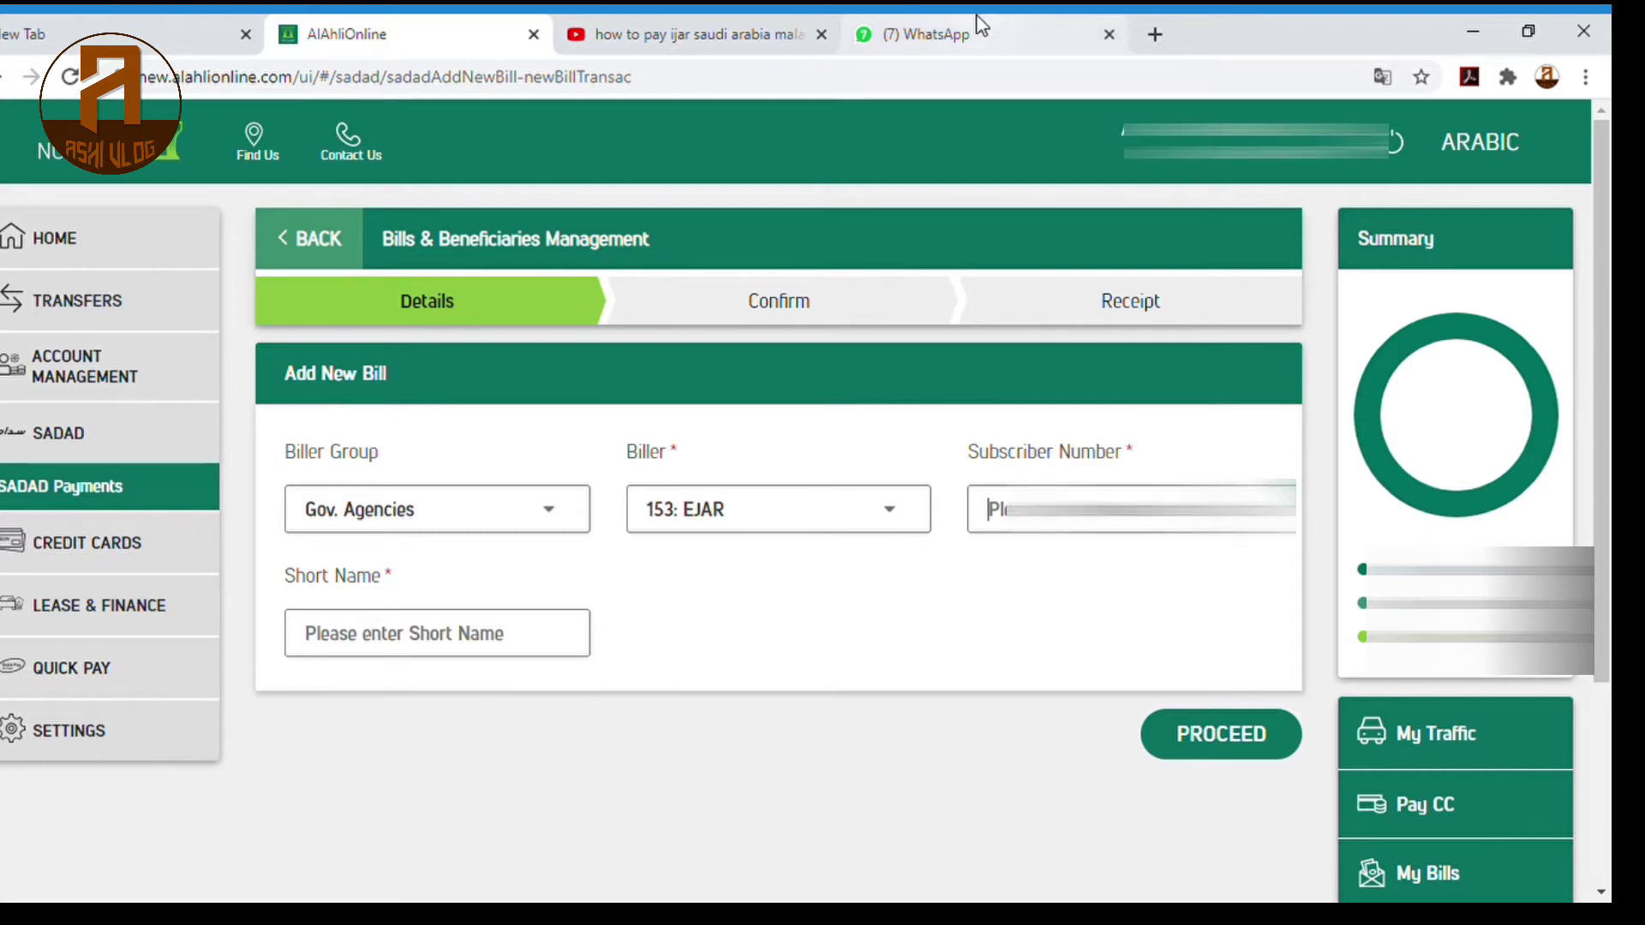
# - Enter the subscriber number and a room-rent short name for the new EJAR bill, and proceed to confirmation
pyautogui.write('30')
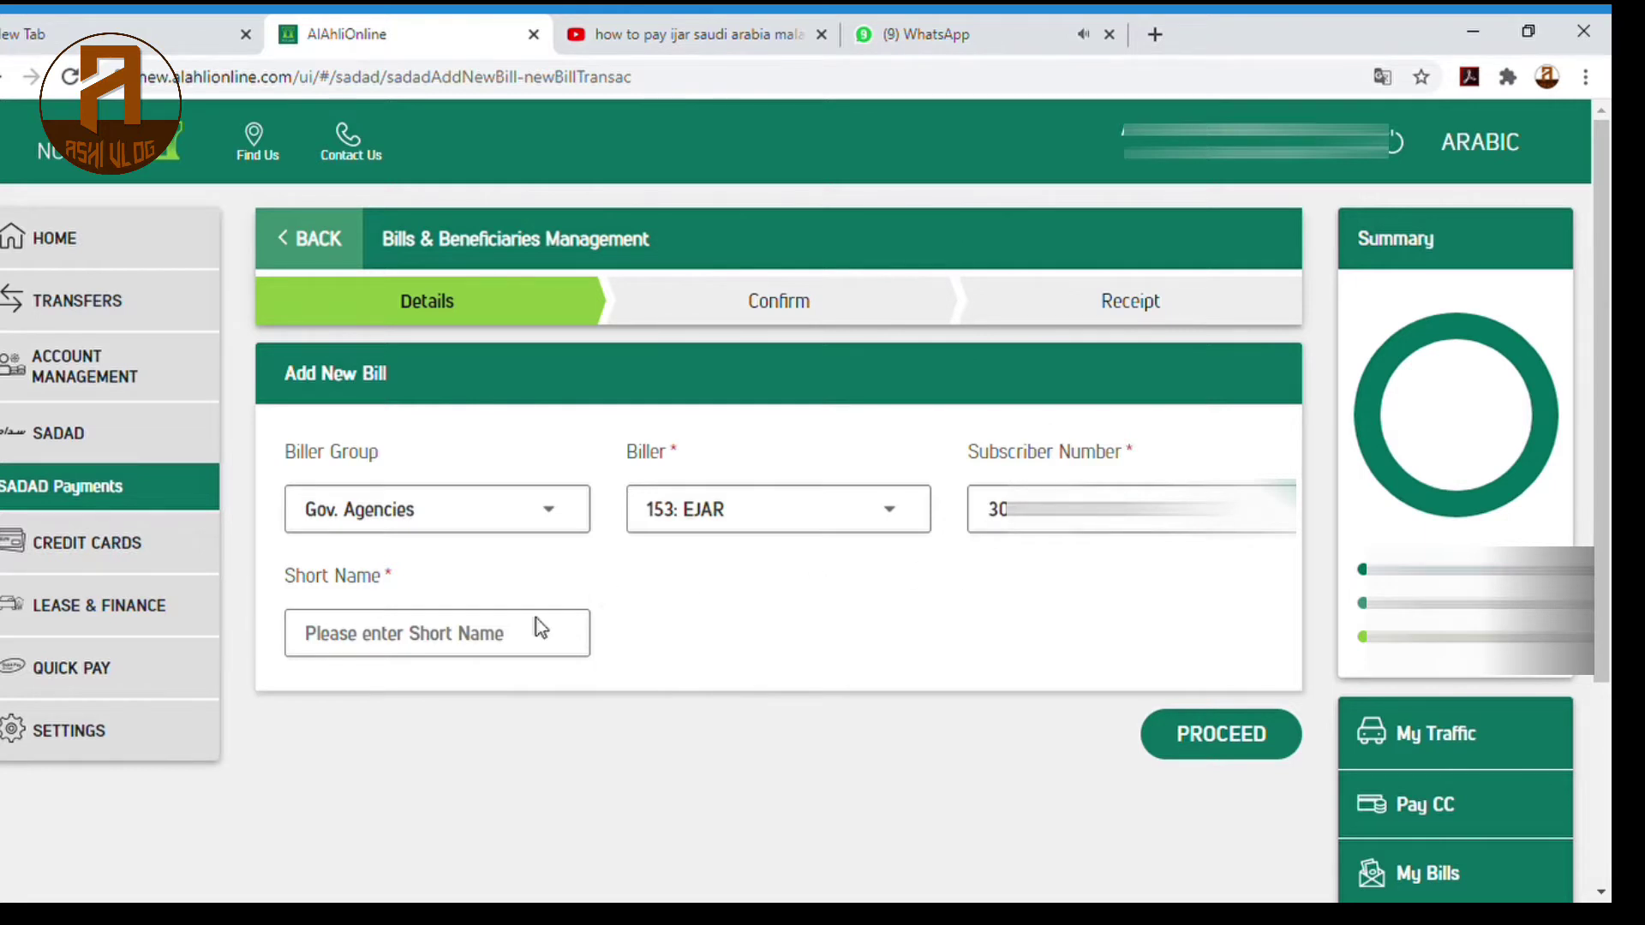
pyautogui.click(515, 638)
pyautogui.write('Shajar Roomrent')
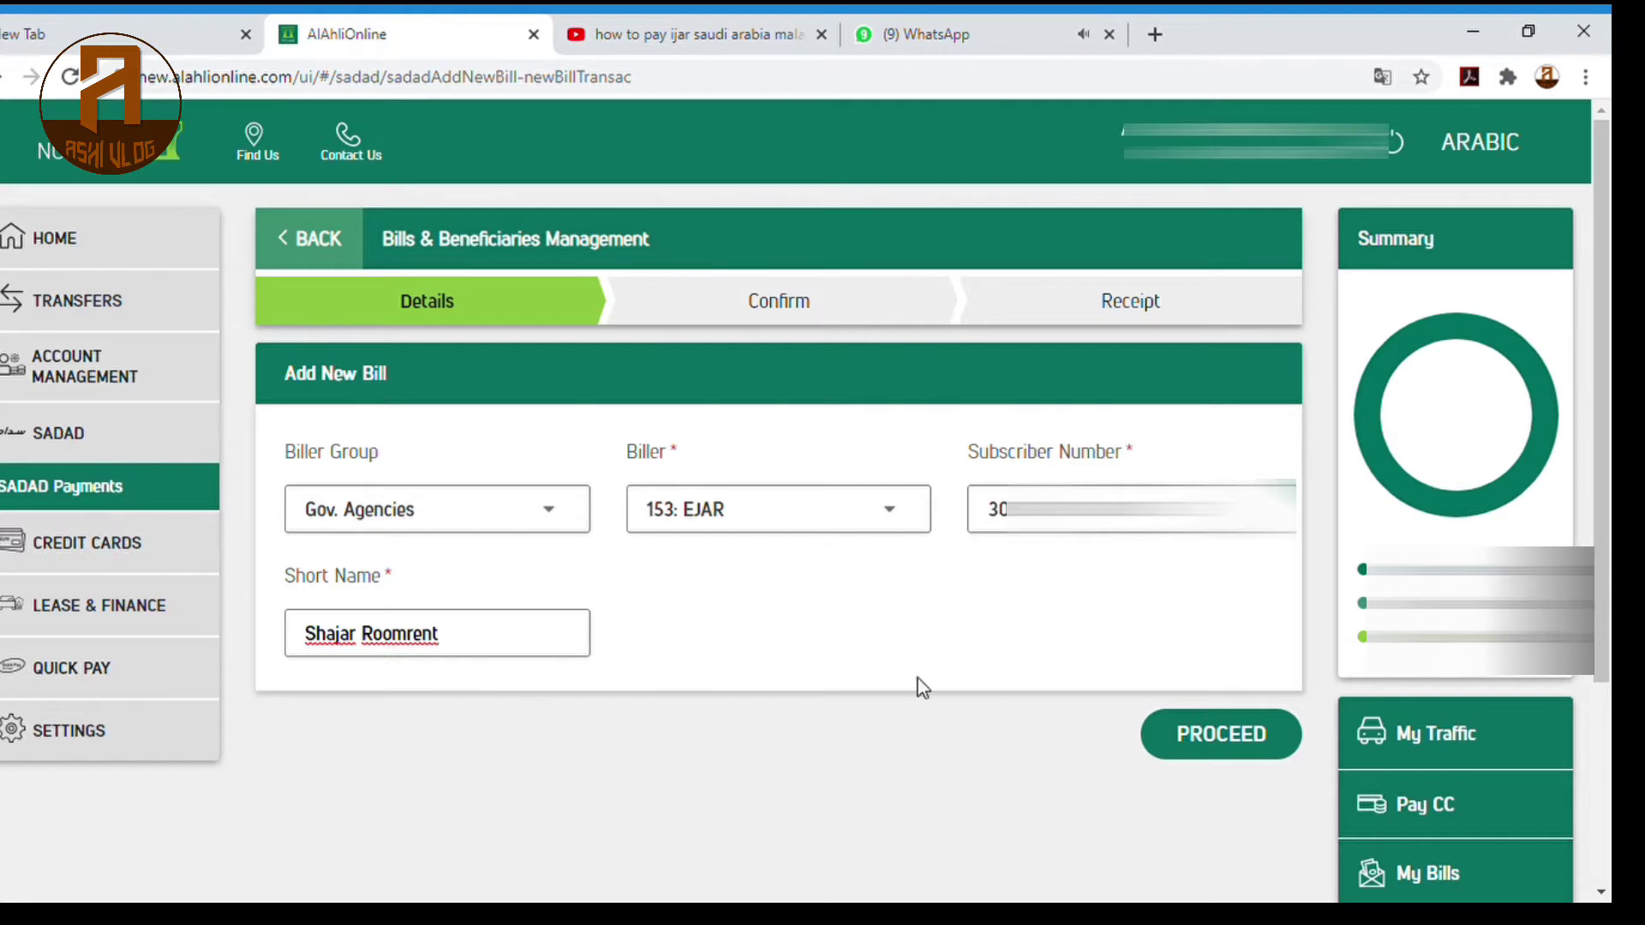
pyautogui.click(1225, 739)
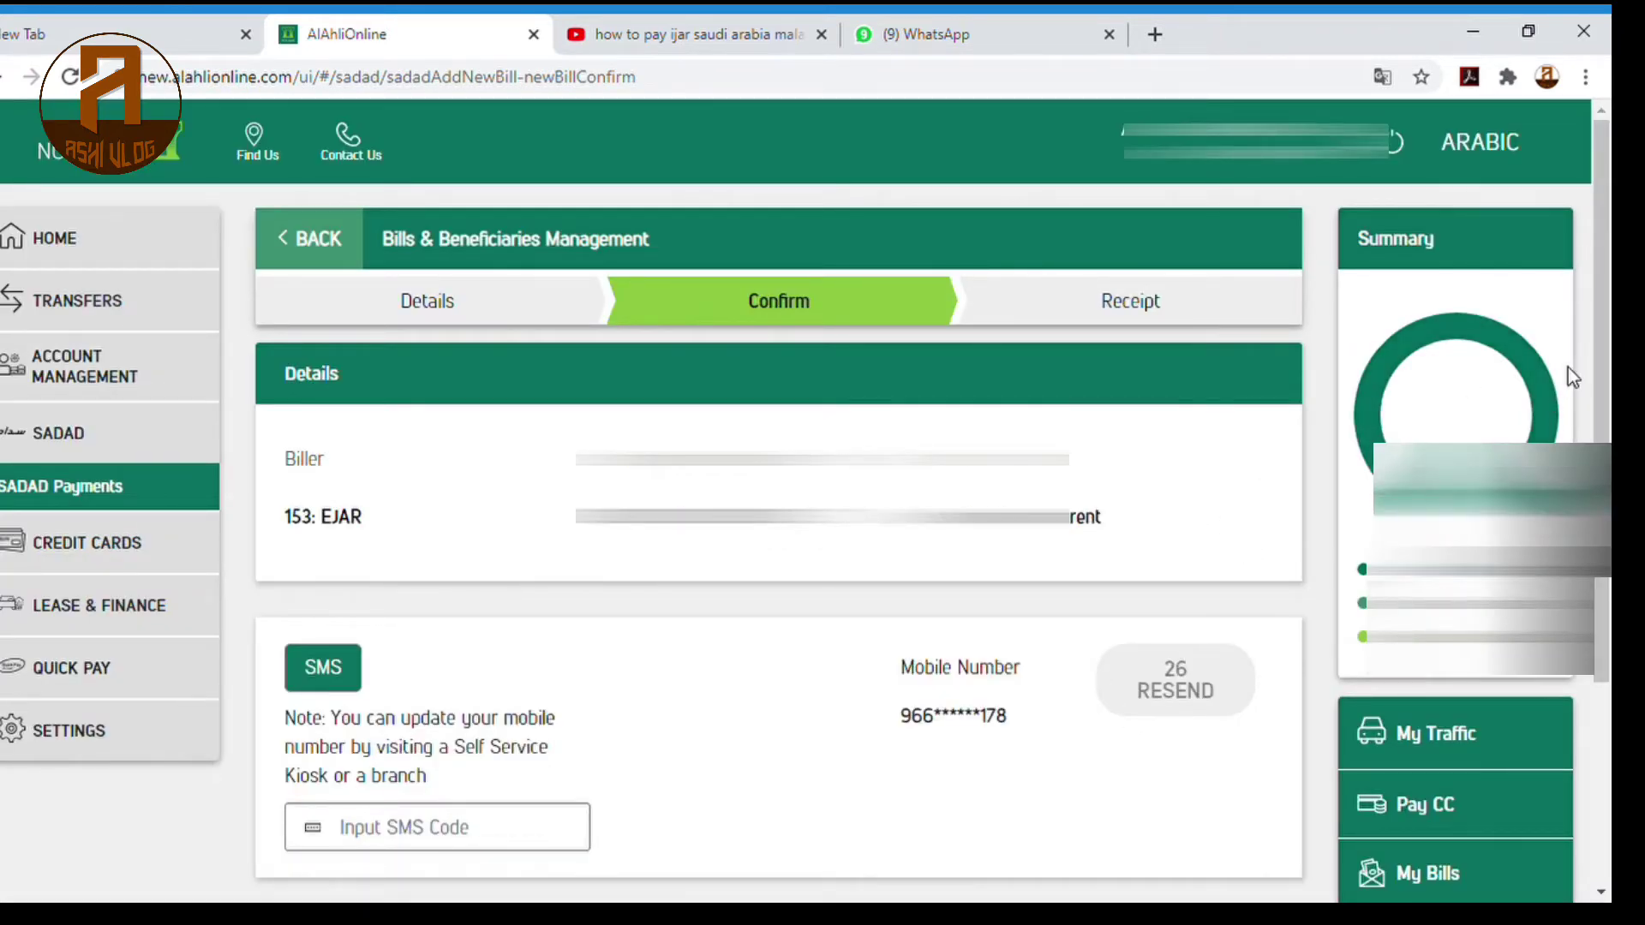
# - Confirm the bill registration with the SMS verification code and finish, returning to the SADAD payments page
pyautogui.moveTo(1606, 319); pyautogui.dragTo(1610, 353)
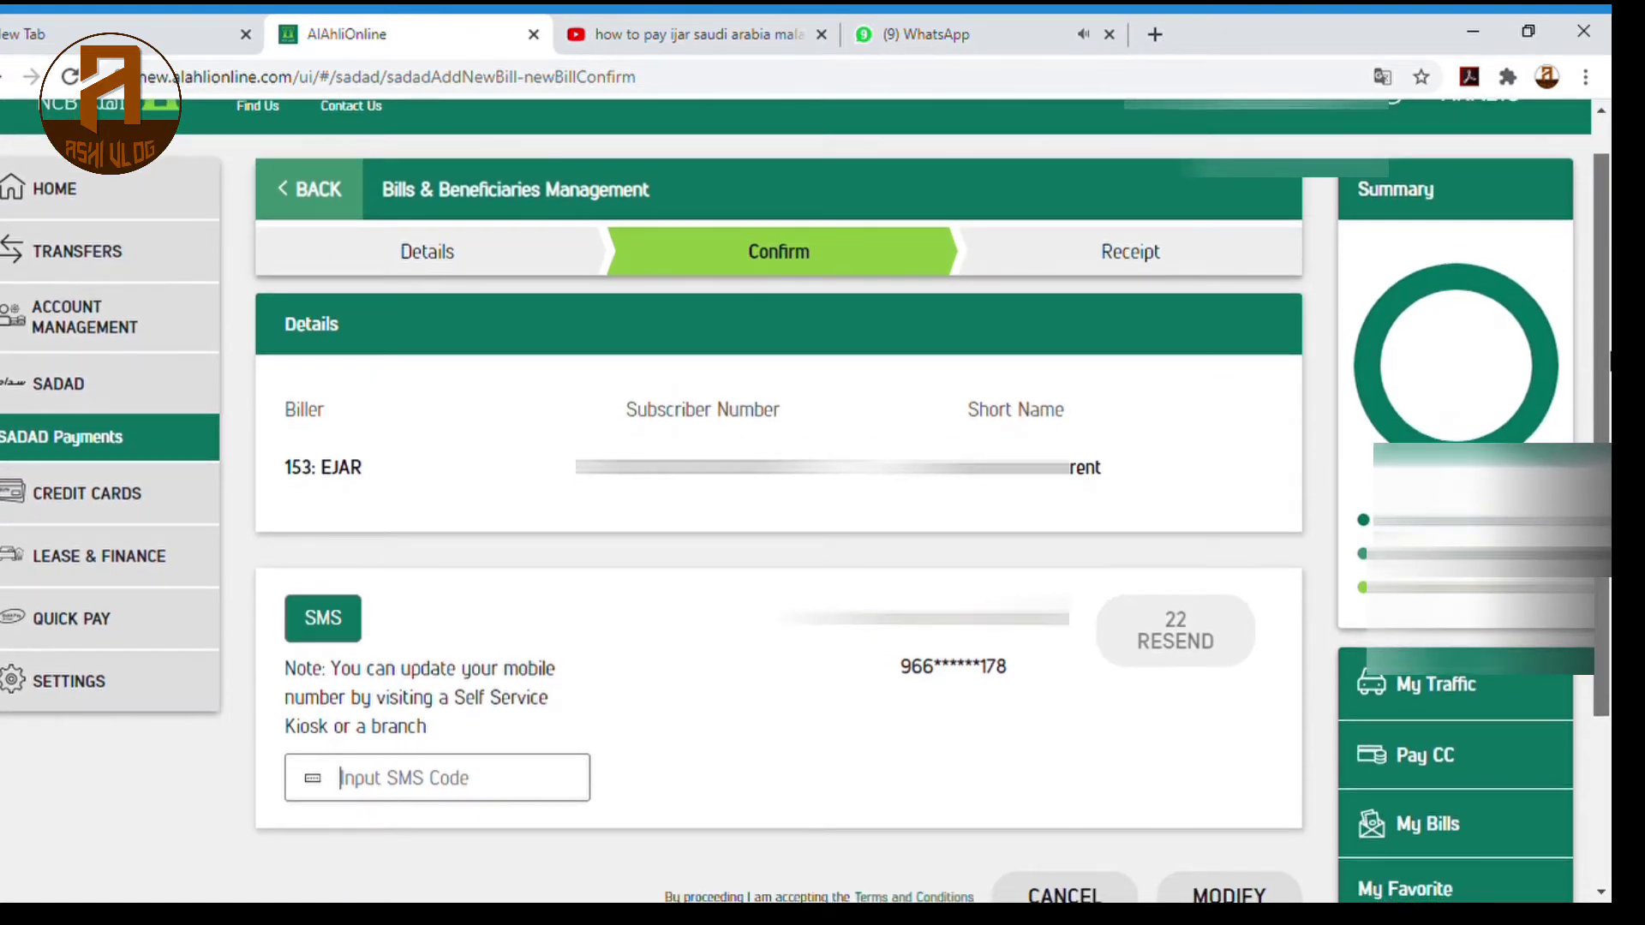
pyautogui.moveTo(1610, 362); pyautogui.dragTo(1610, 366)
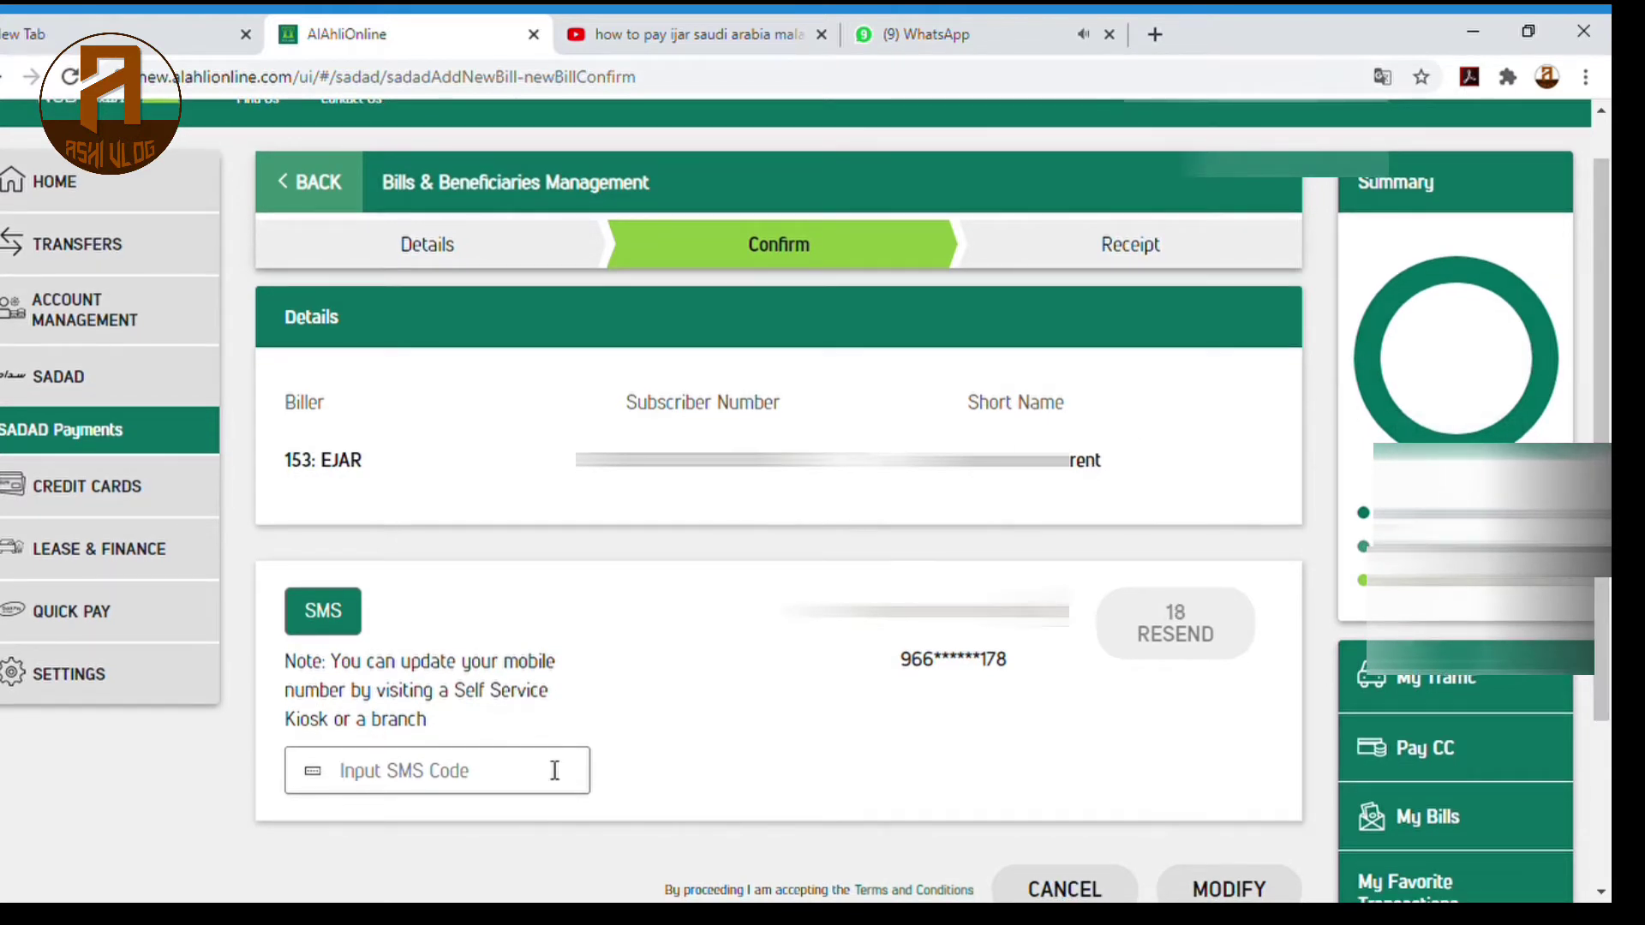
pyautogui.write('••••')
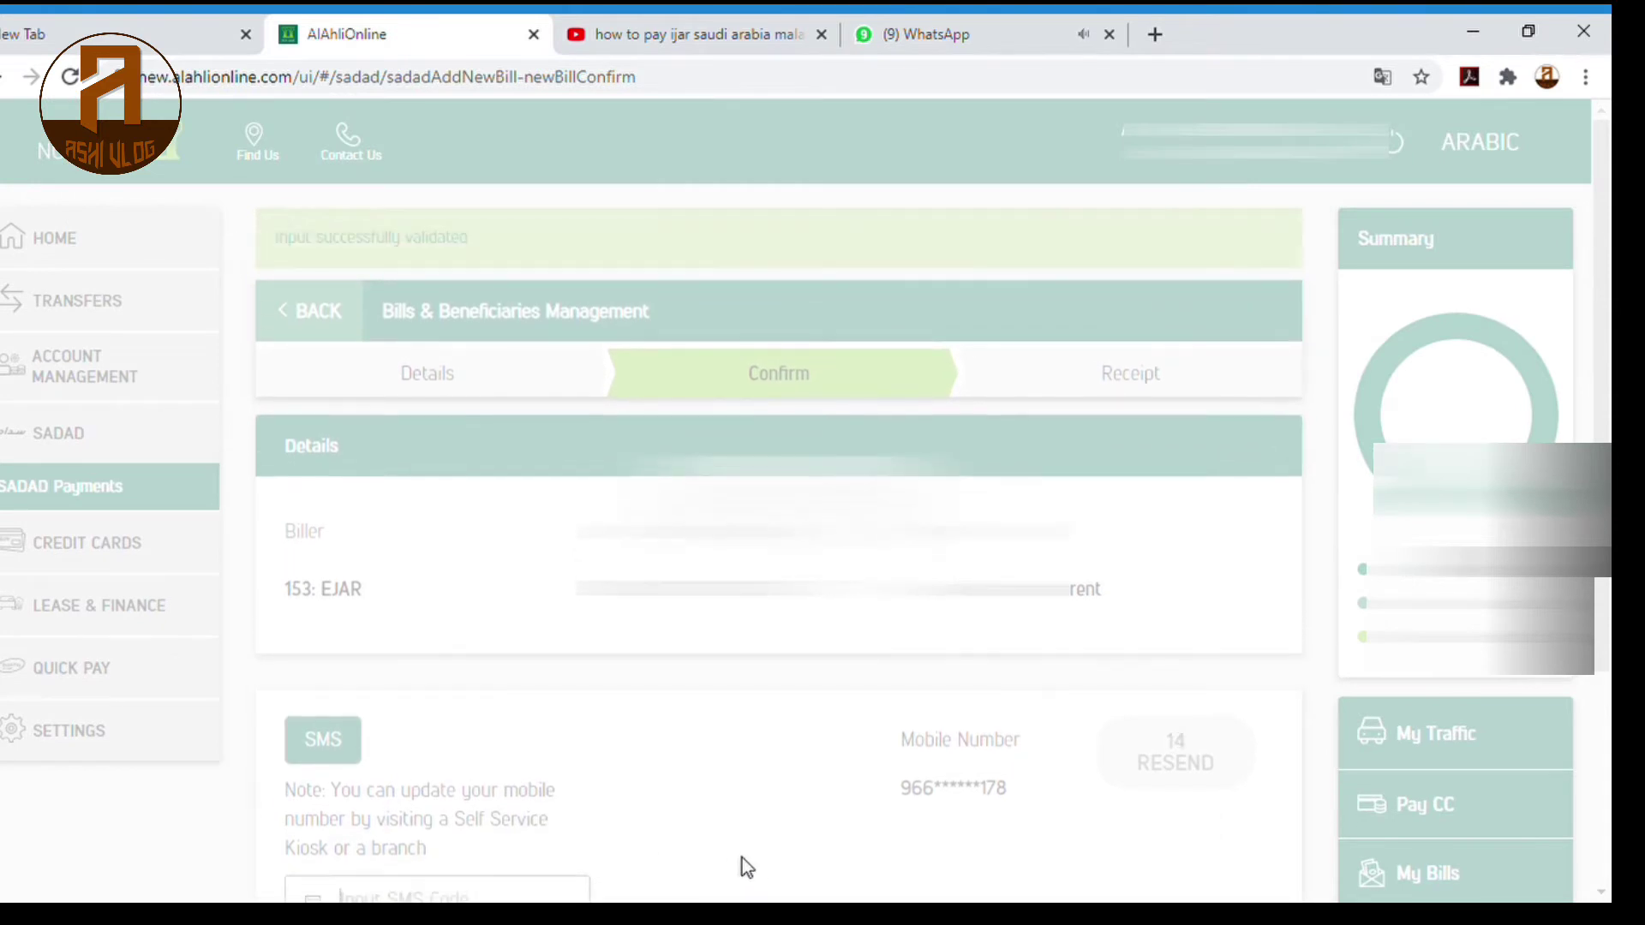
pyautogui.click(1109, 38)
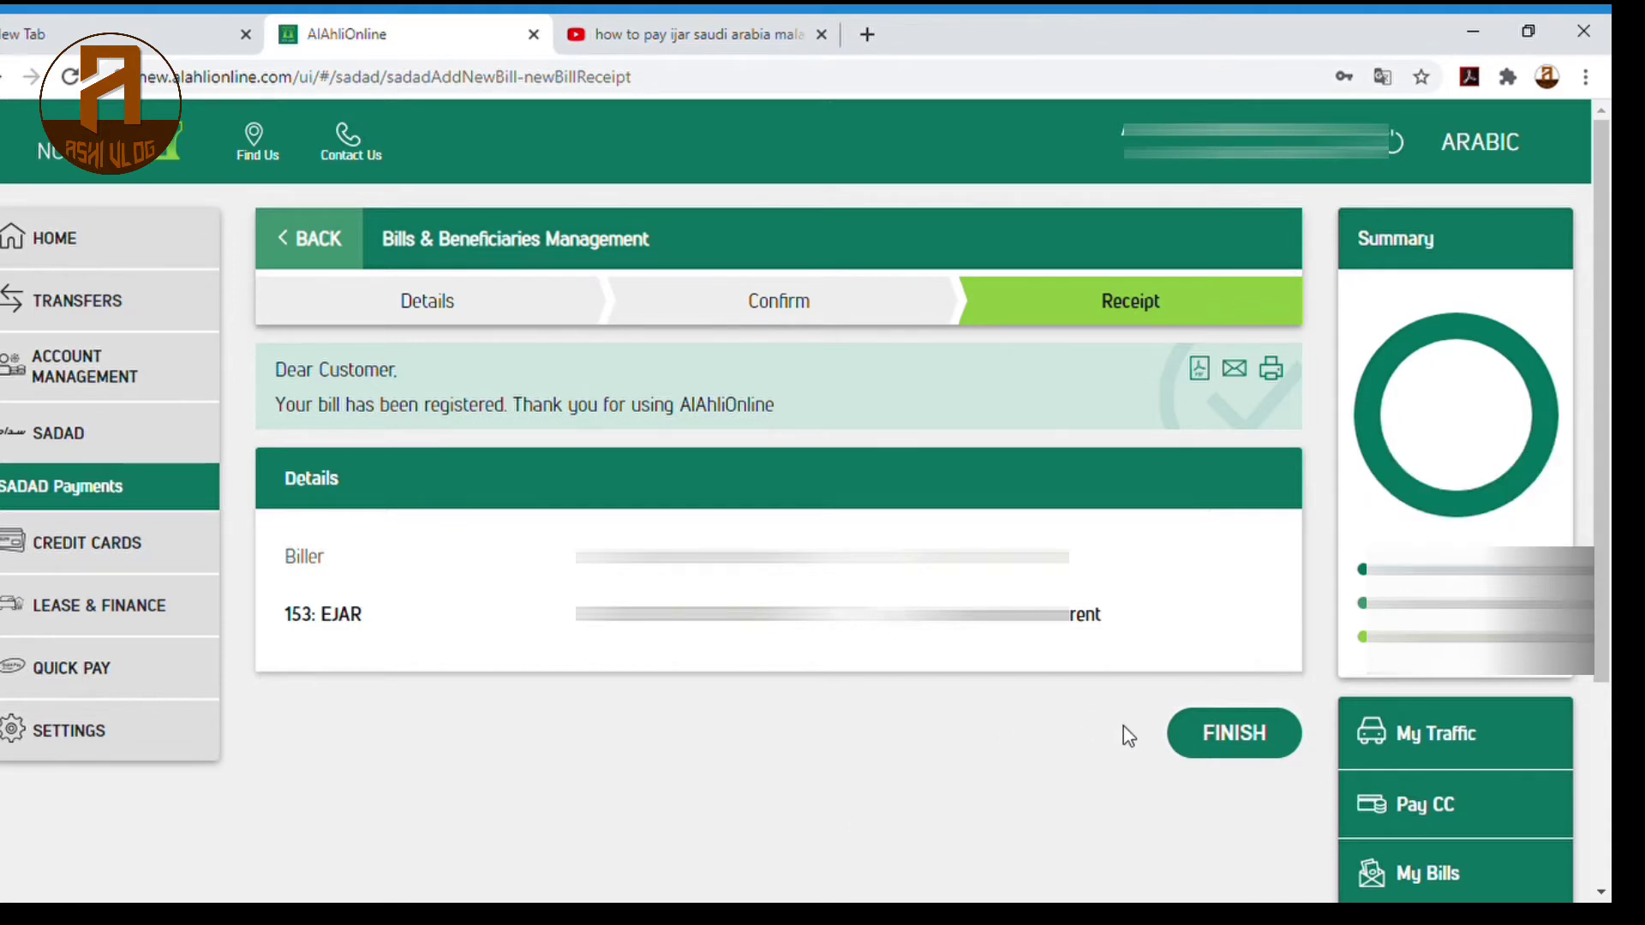
pyautogui.click(1243, 739)
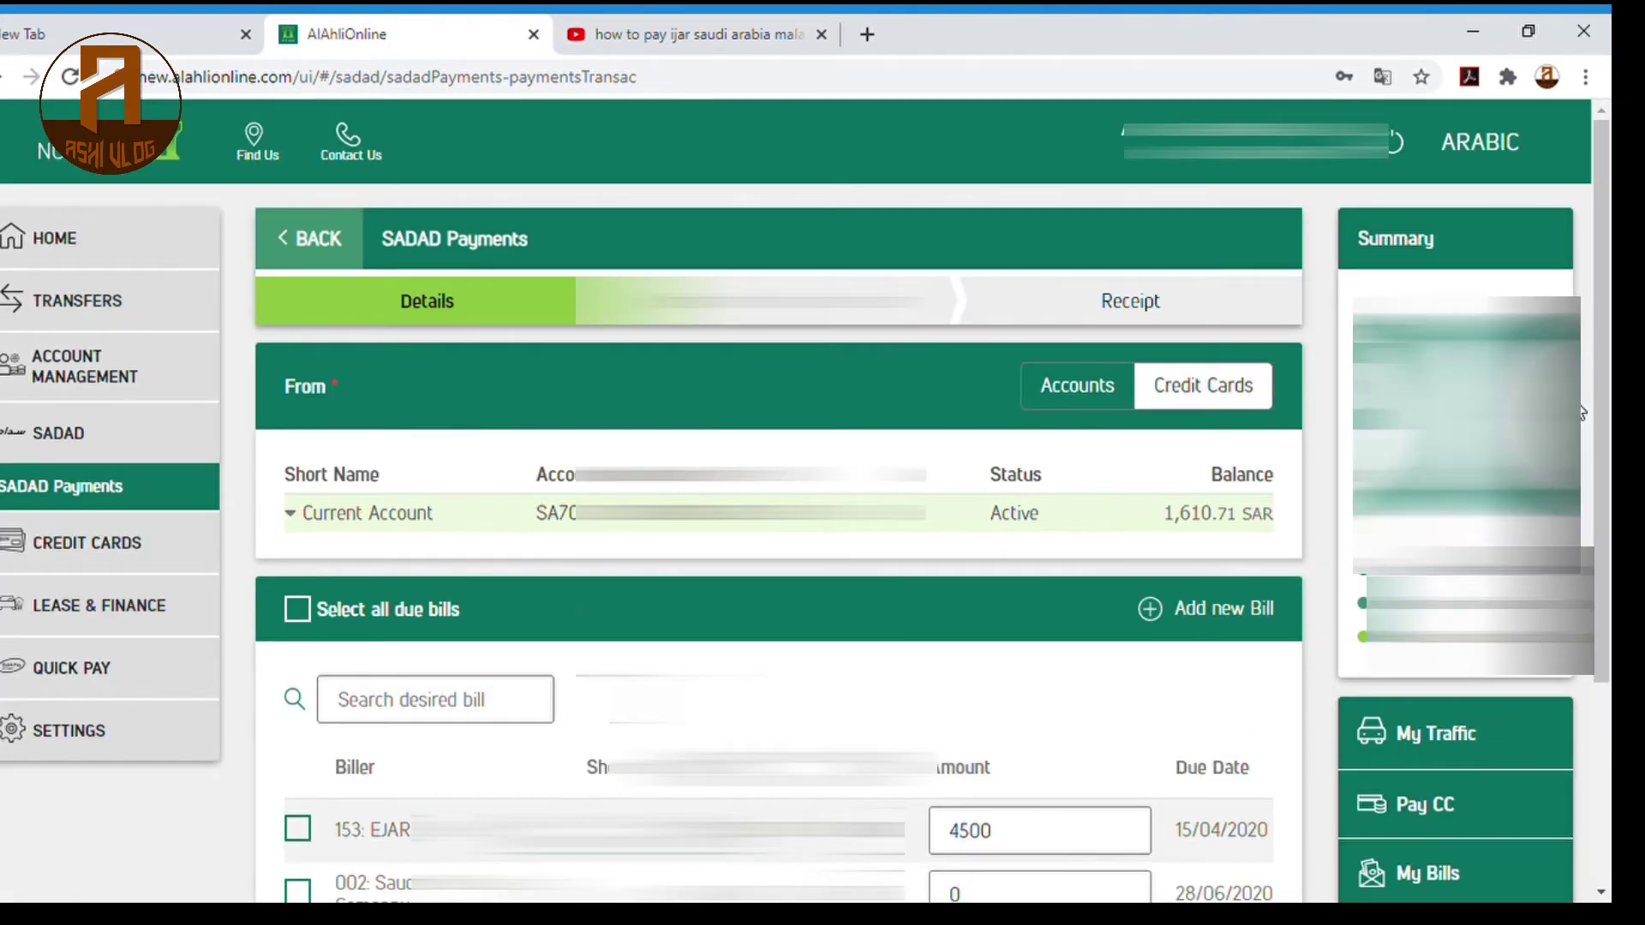
# - Select the registered 153: EJAR bill for payment and set its amount to 1500
pyautogui.scroll(-3, 943, 707)
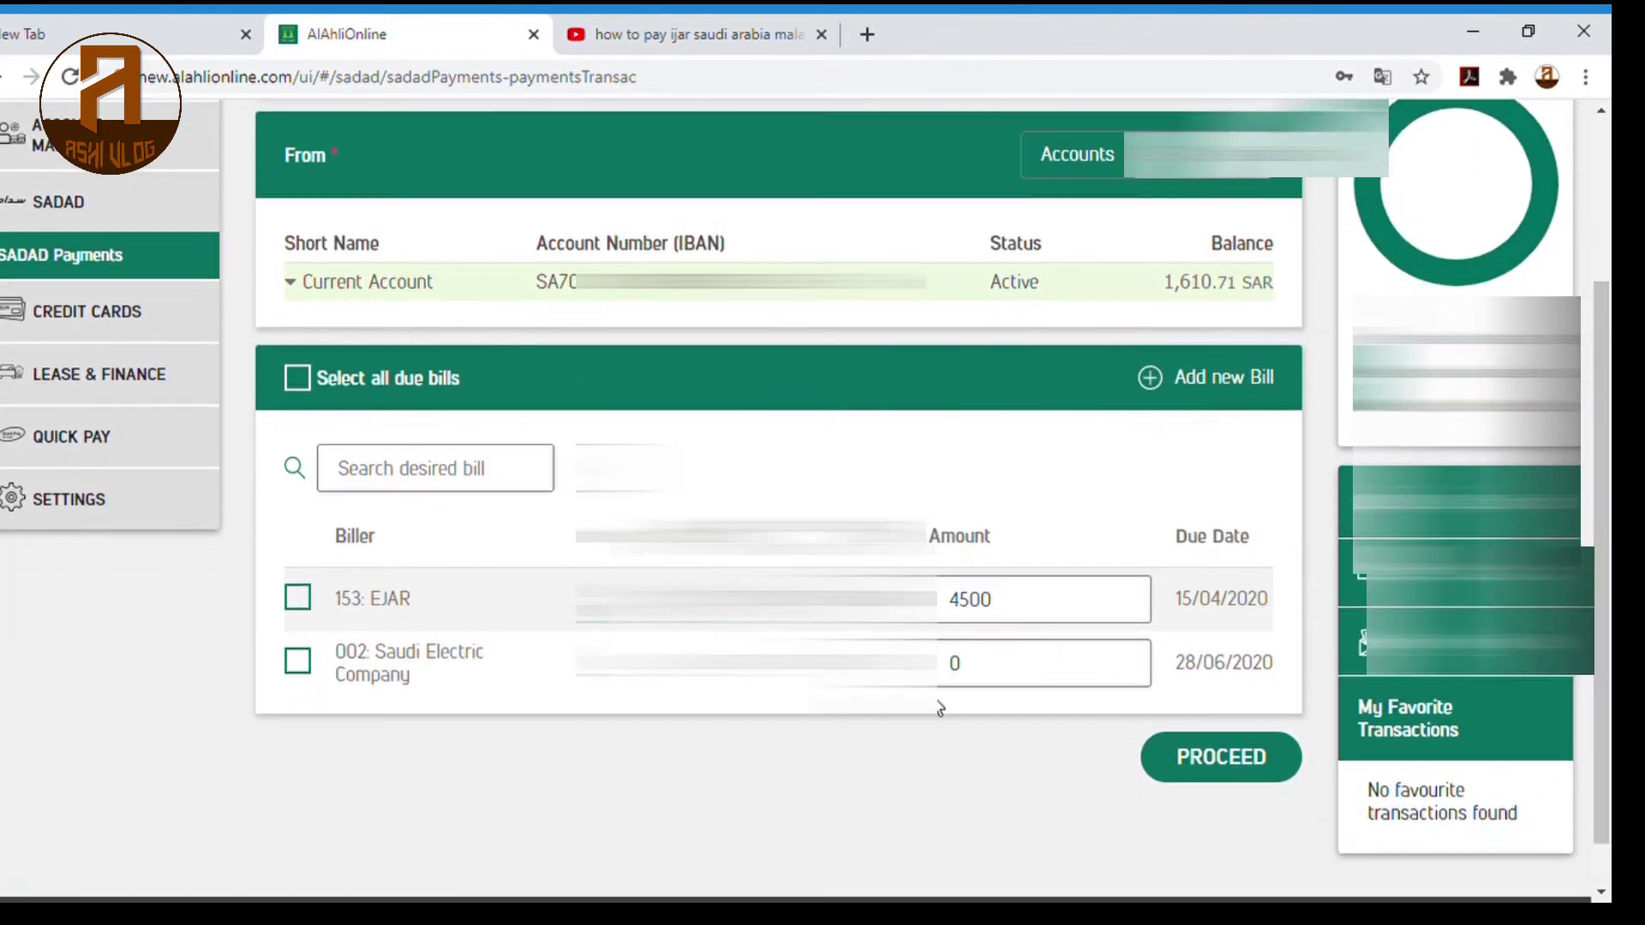
pyautogui.doubleClick(1048, 604)
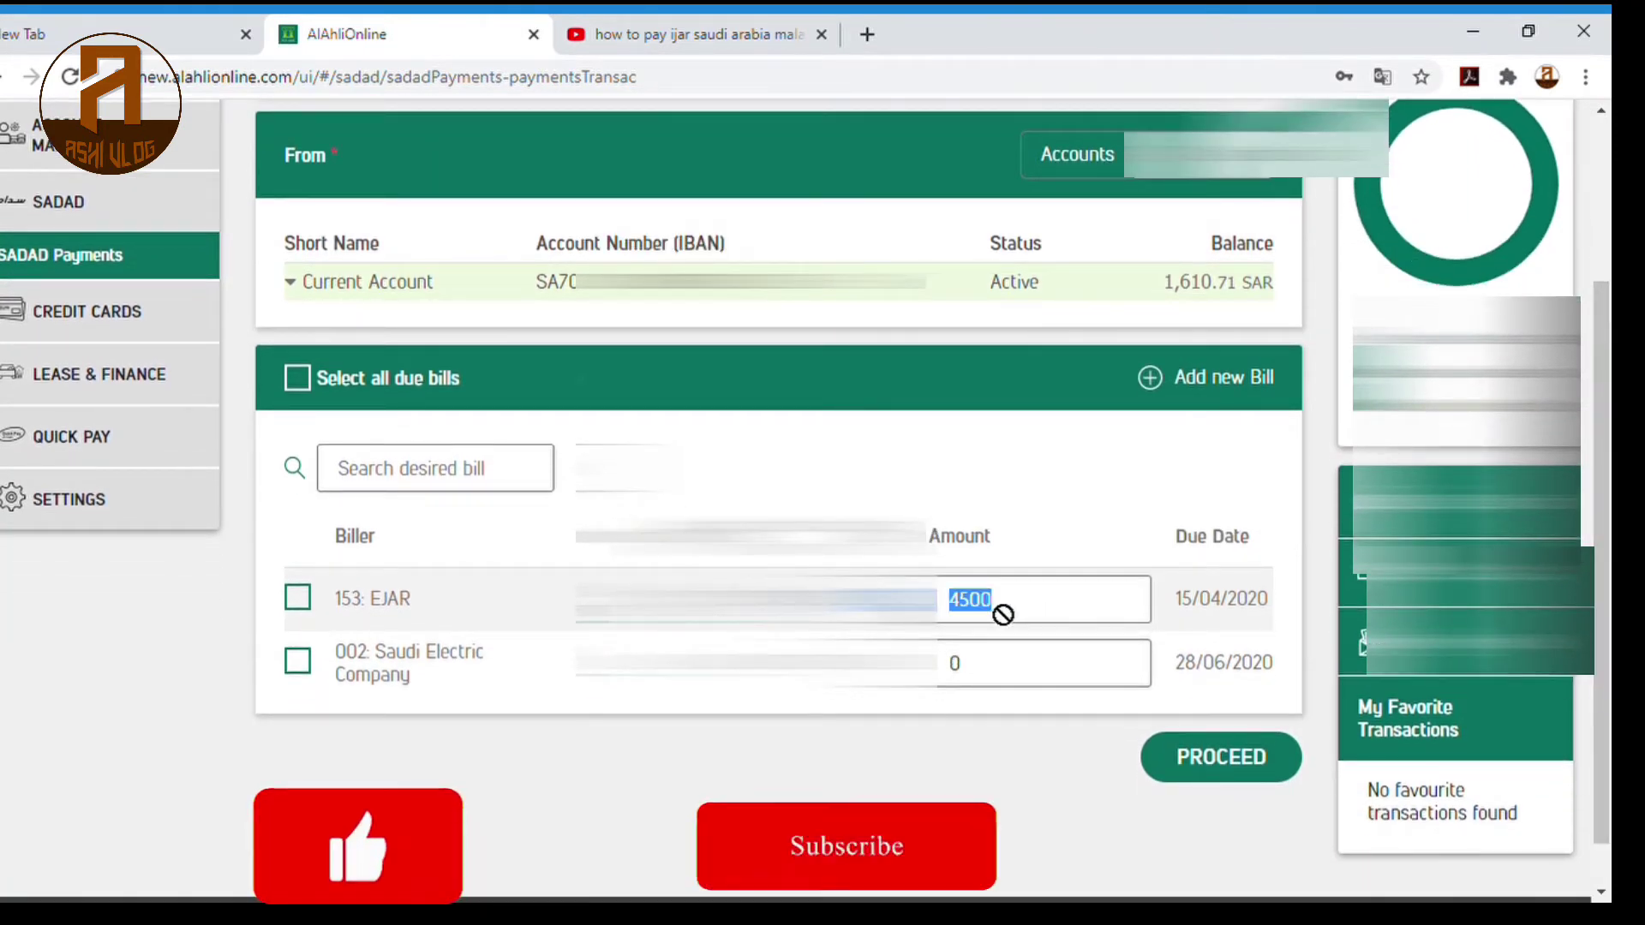
pyautogui.click(303, 601)
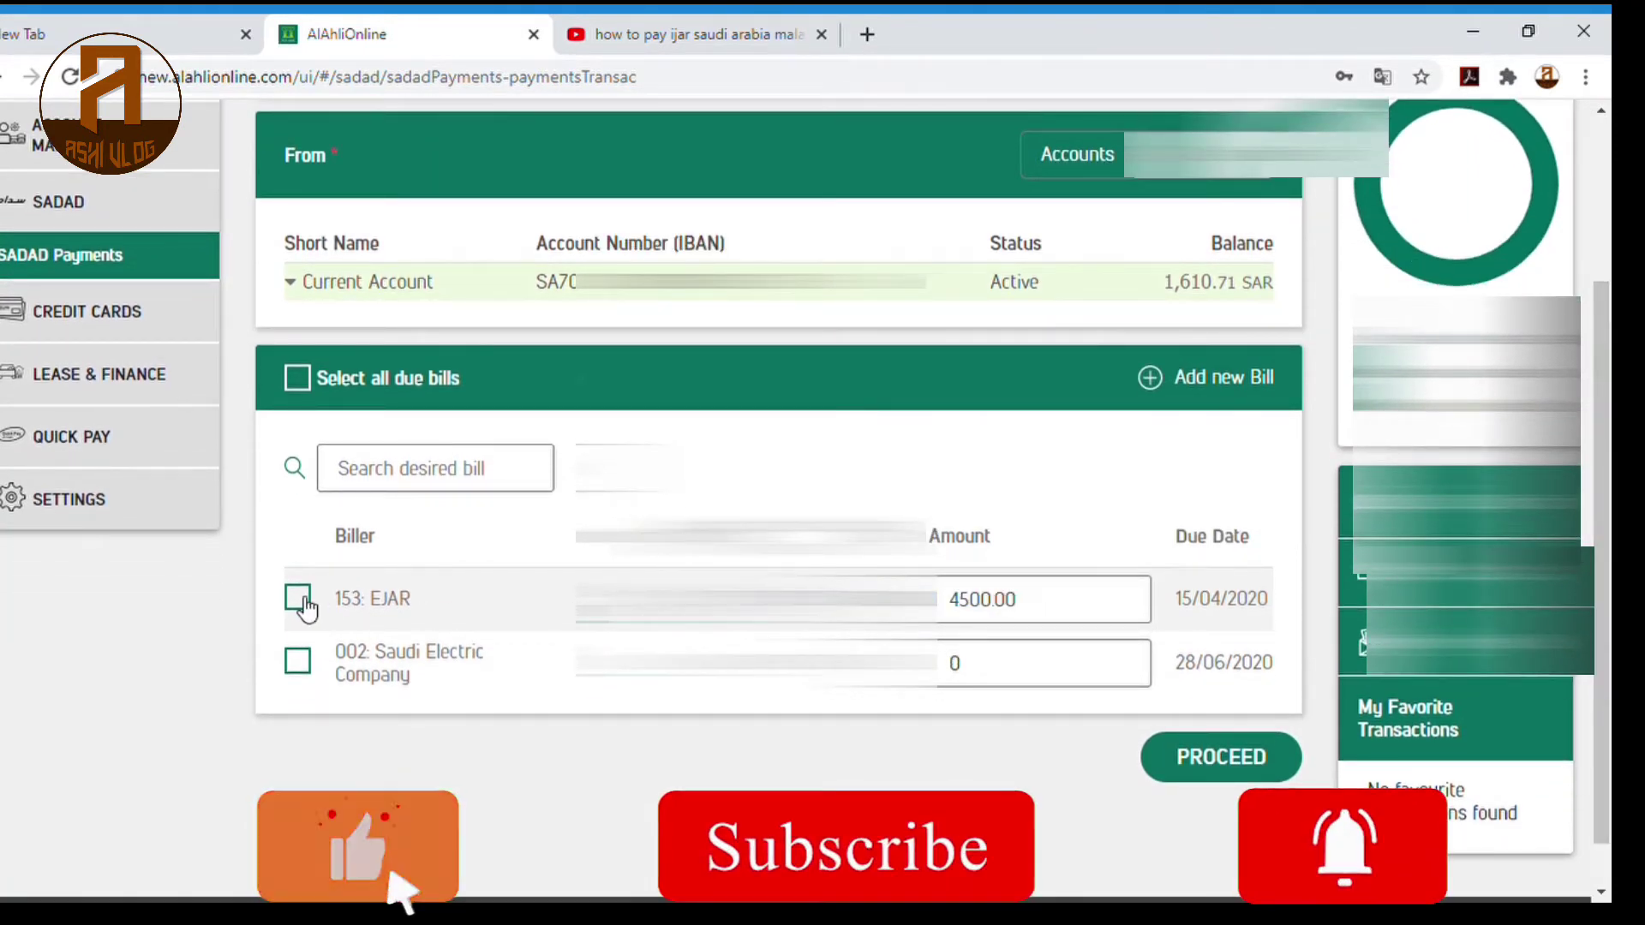
pyautogui.doubleClick(1009, 609)
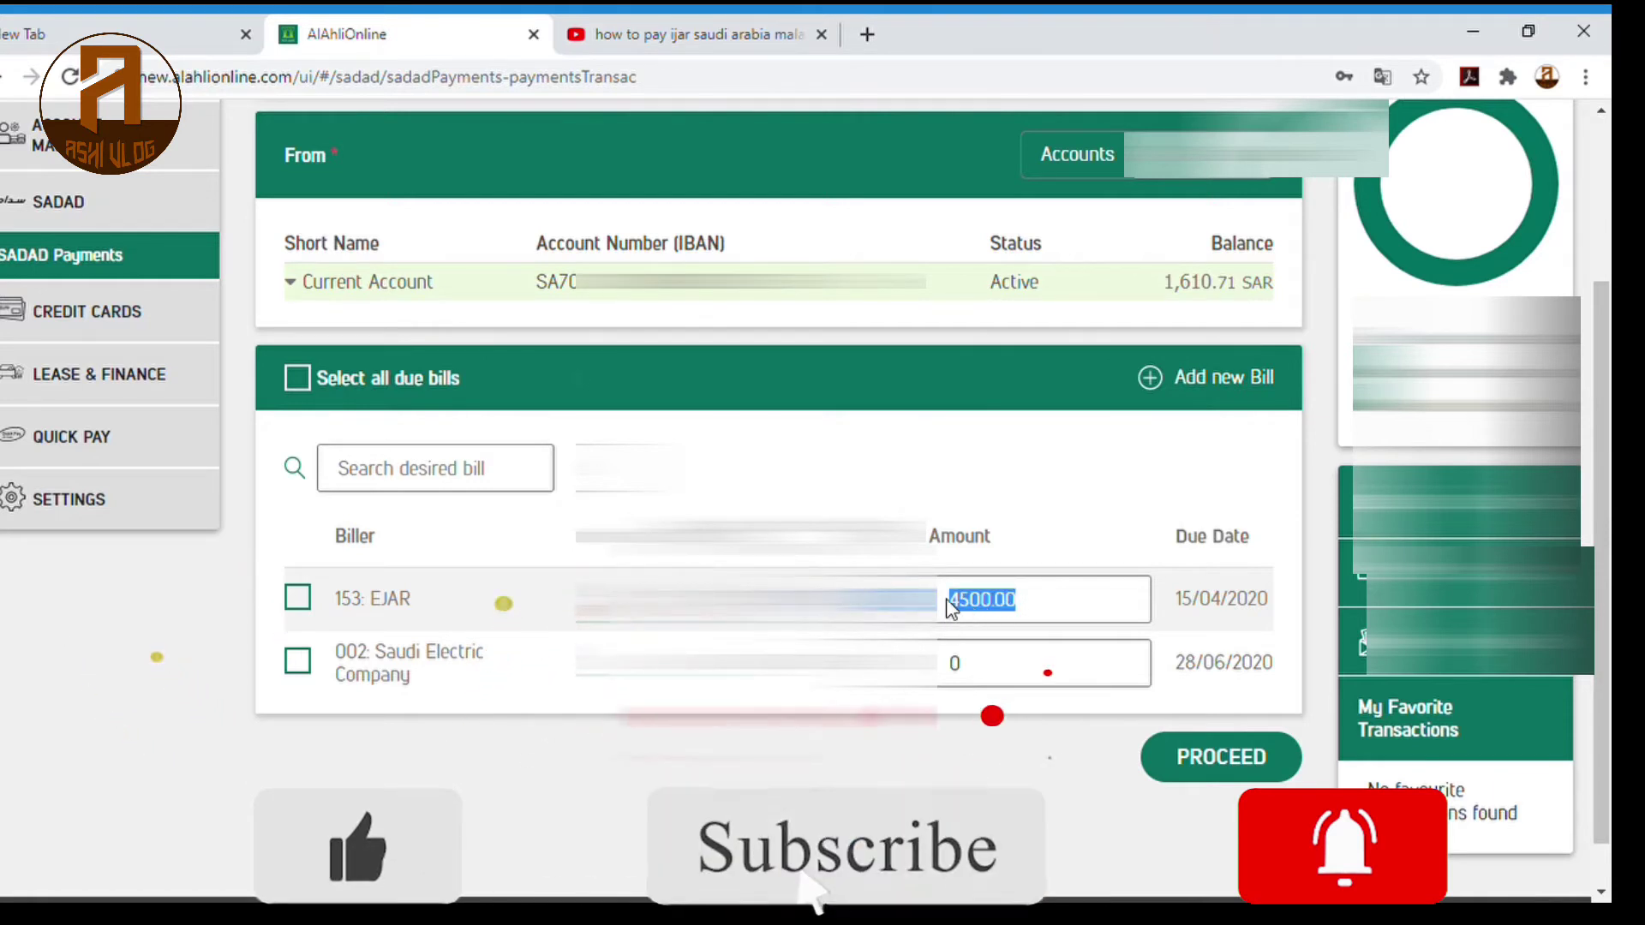
pyautogui.write('1500')
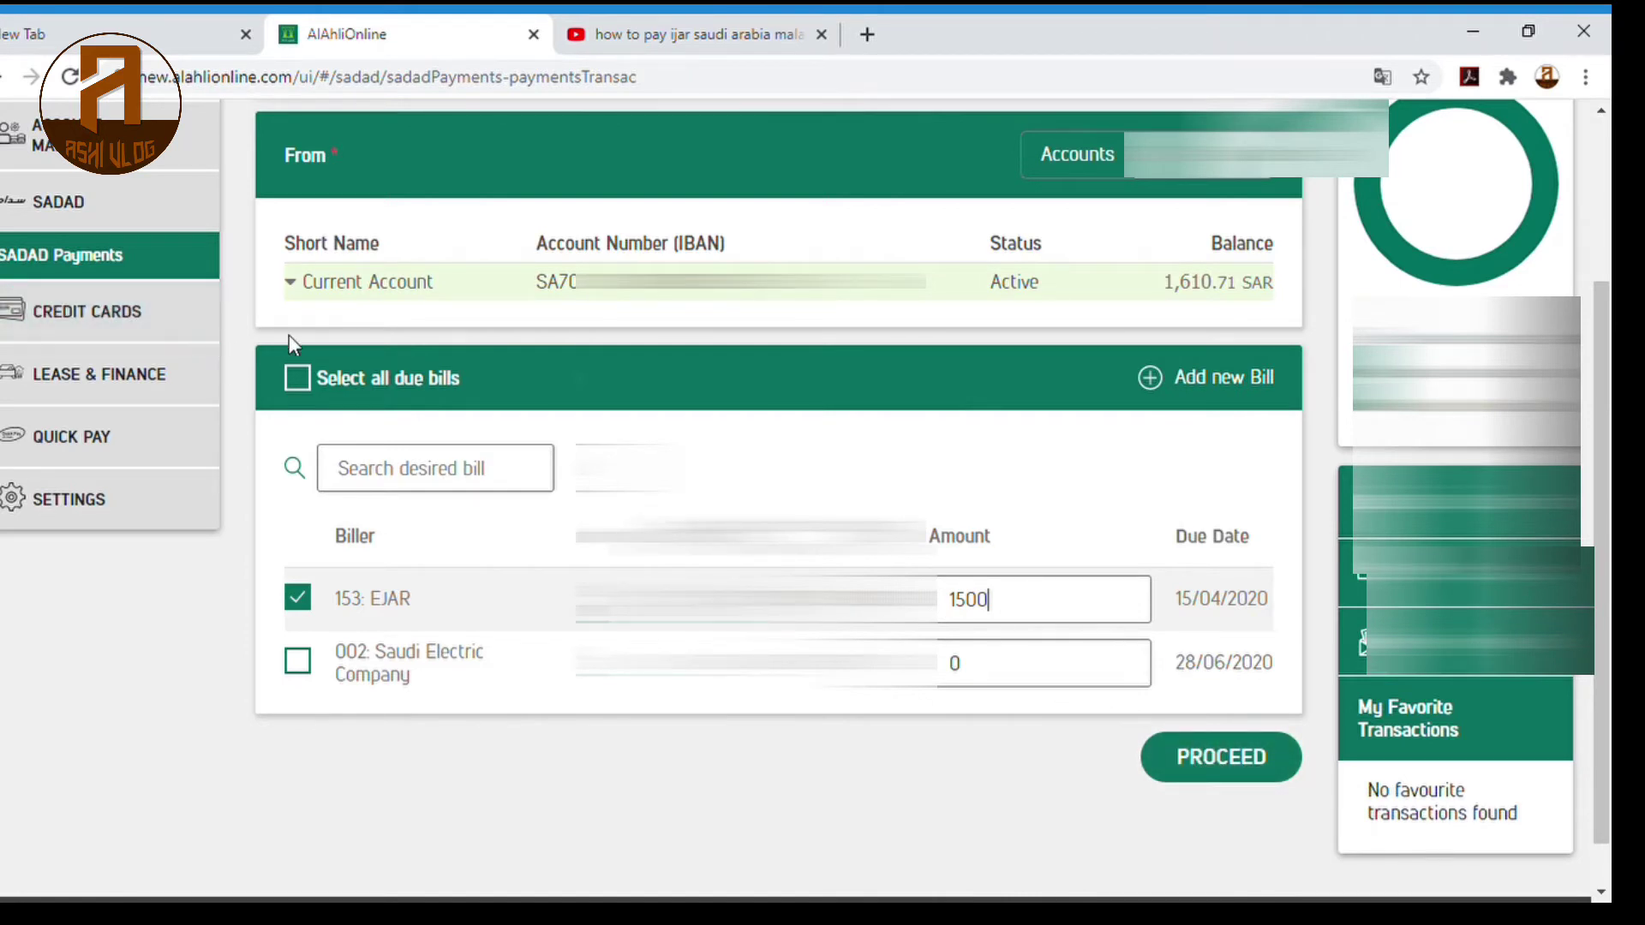
# - Start a One Time SADAD Payment with biller group Gov. Agencies and biller 153: EJAR
pyautogui.click(154, 208)
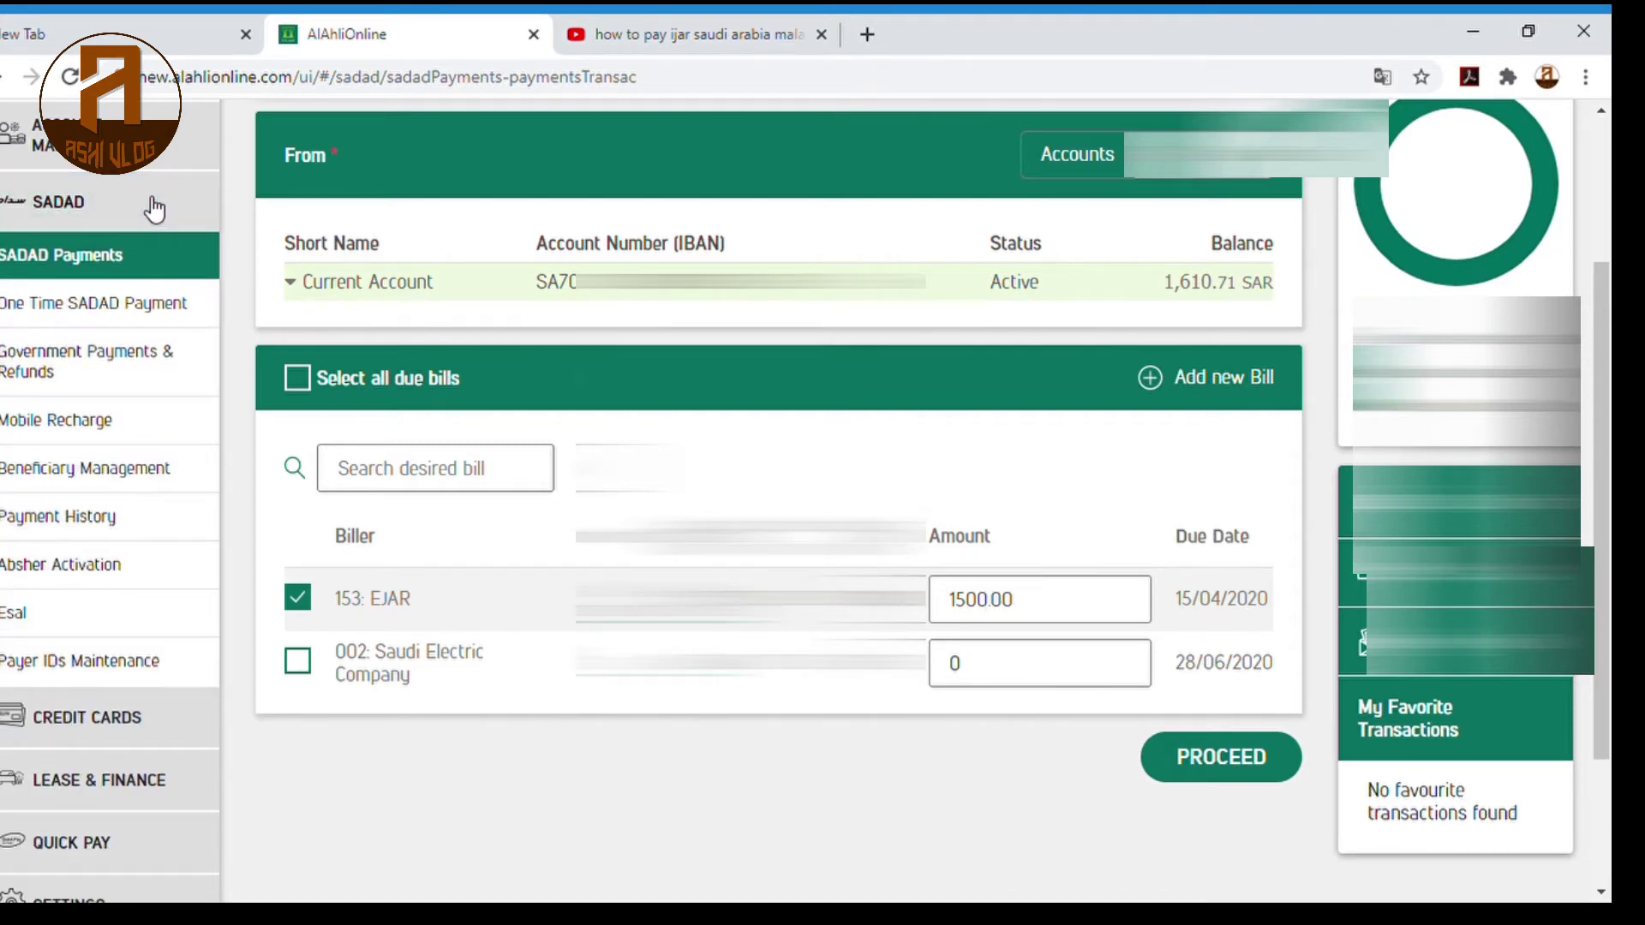
pyautogui.click(146, 303)
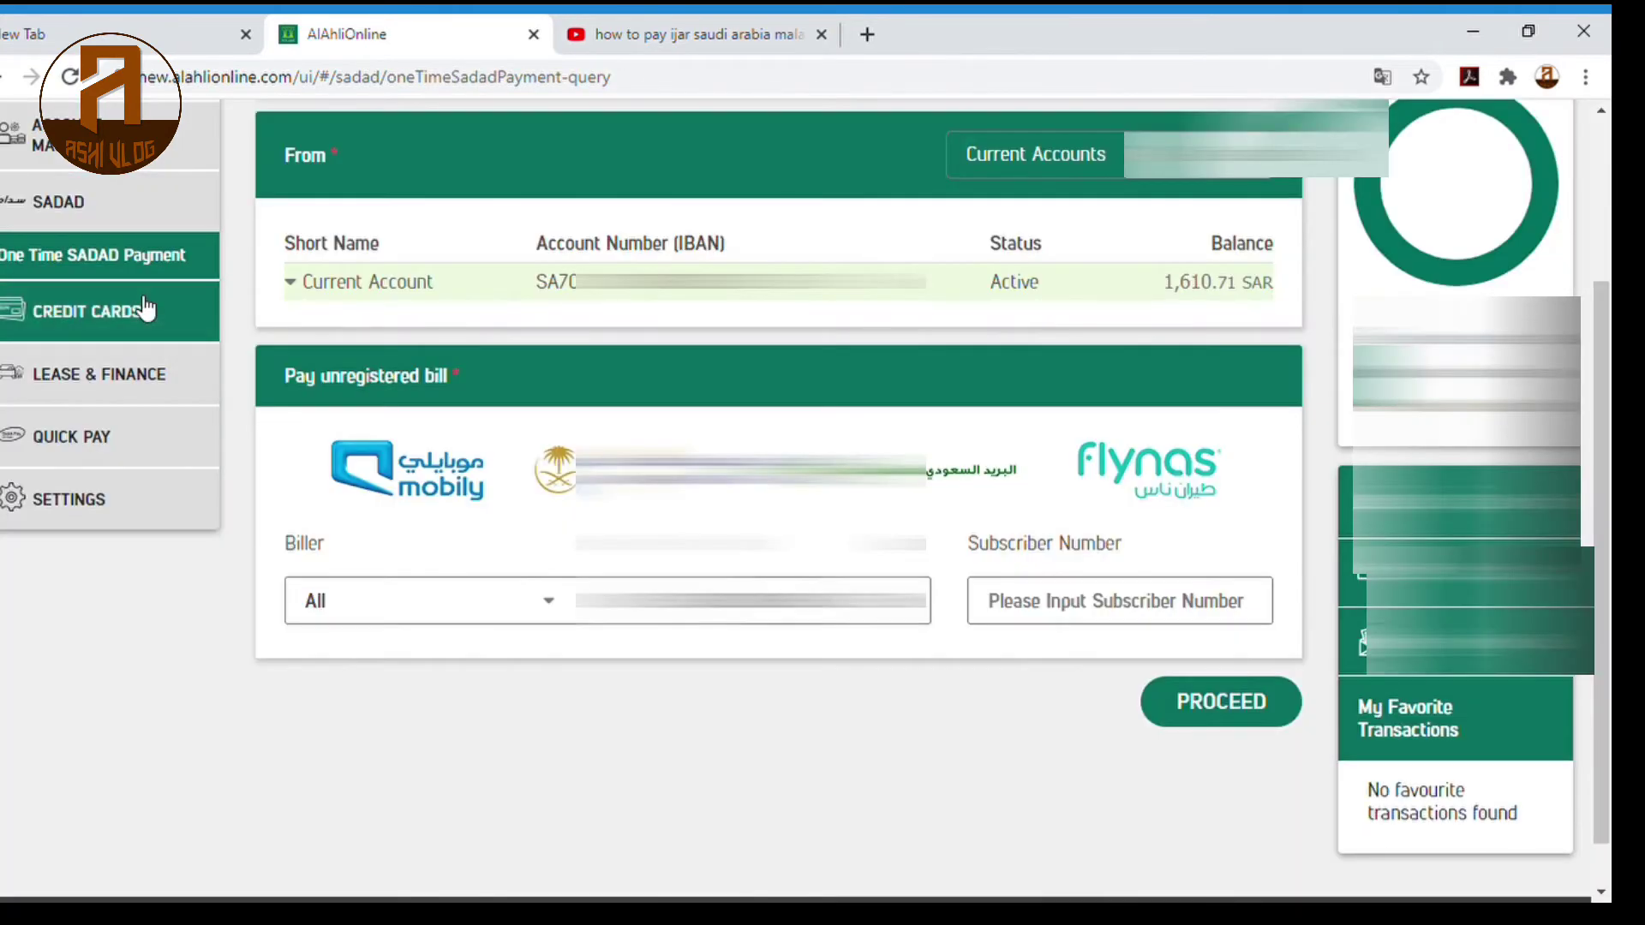
pyautogui.click(489, 617)
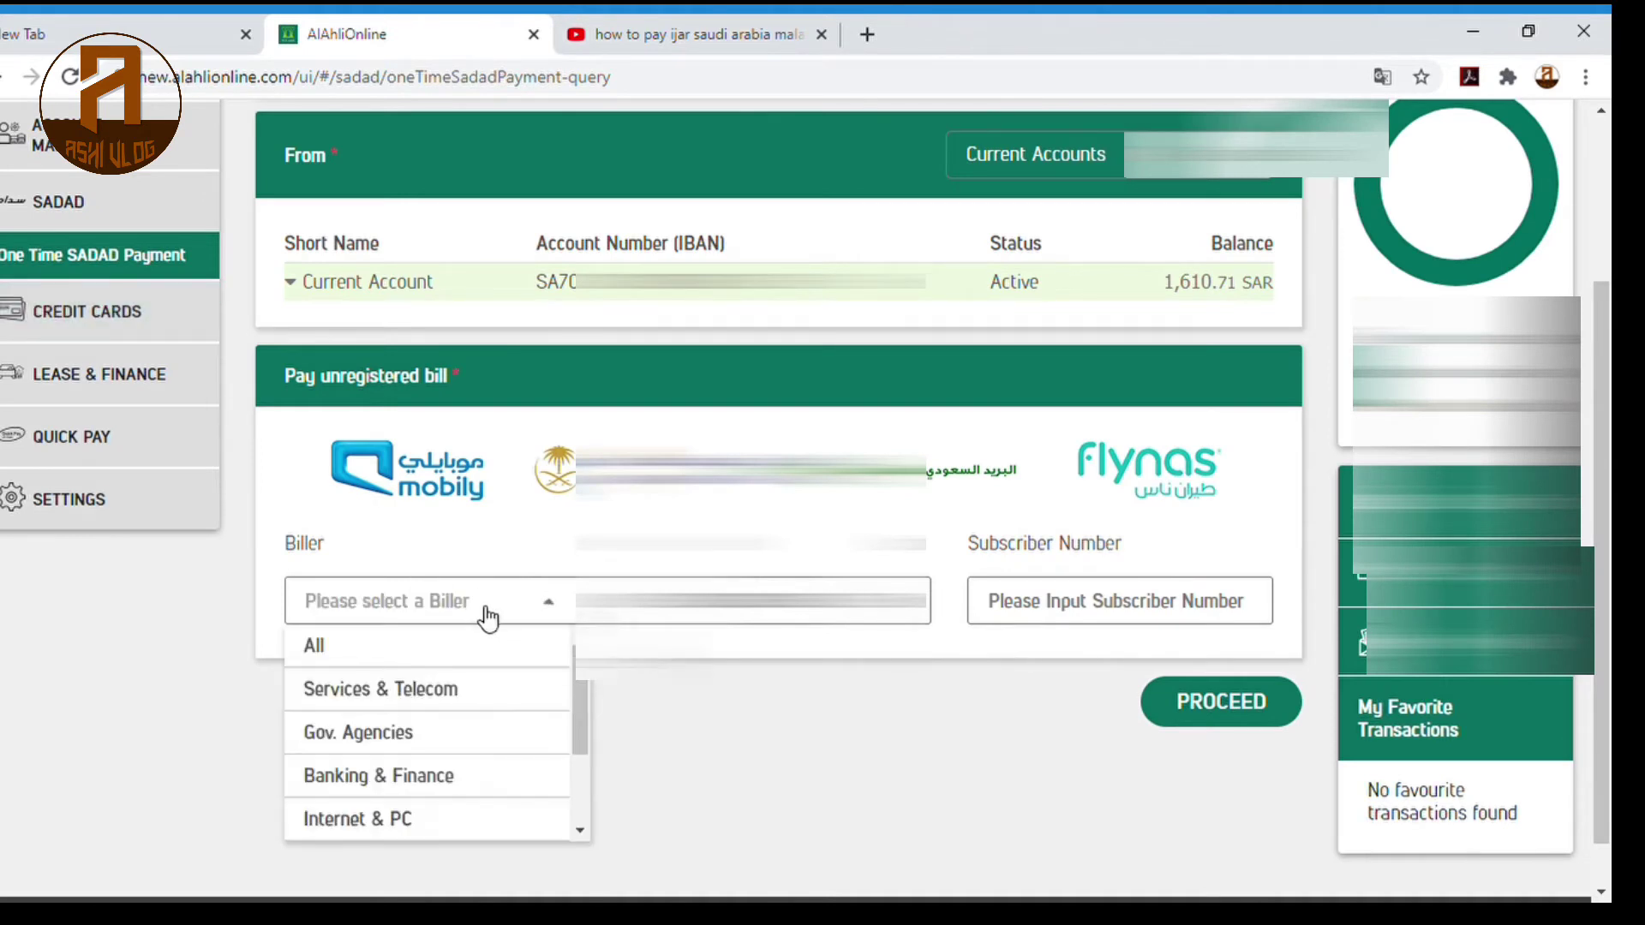
pyautogui.click(449, 732)
pyautogui.click(778, 602)
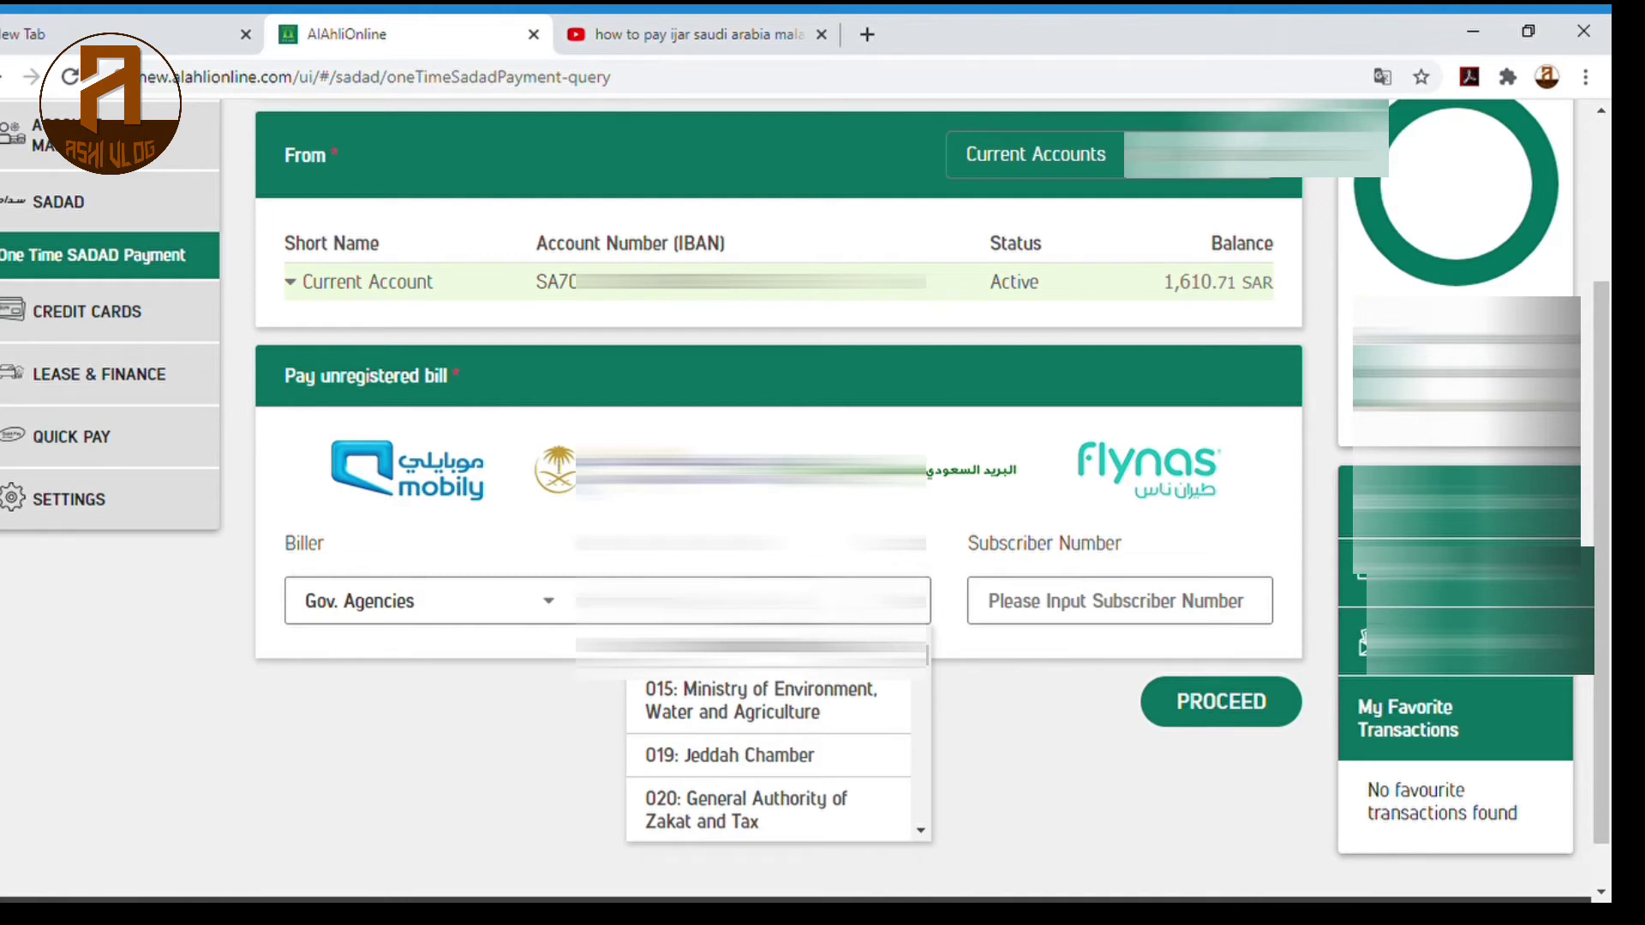
pyautogui.click(762, 648)
# - Enter the subscriber number for the unregistered bill and proceed to its payment details
pyautogui.click(1053, 608)
pyautogui.write('3')
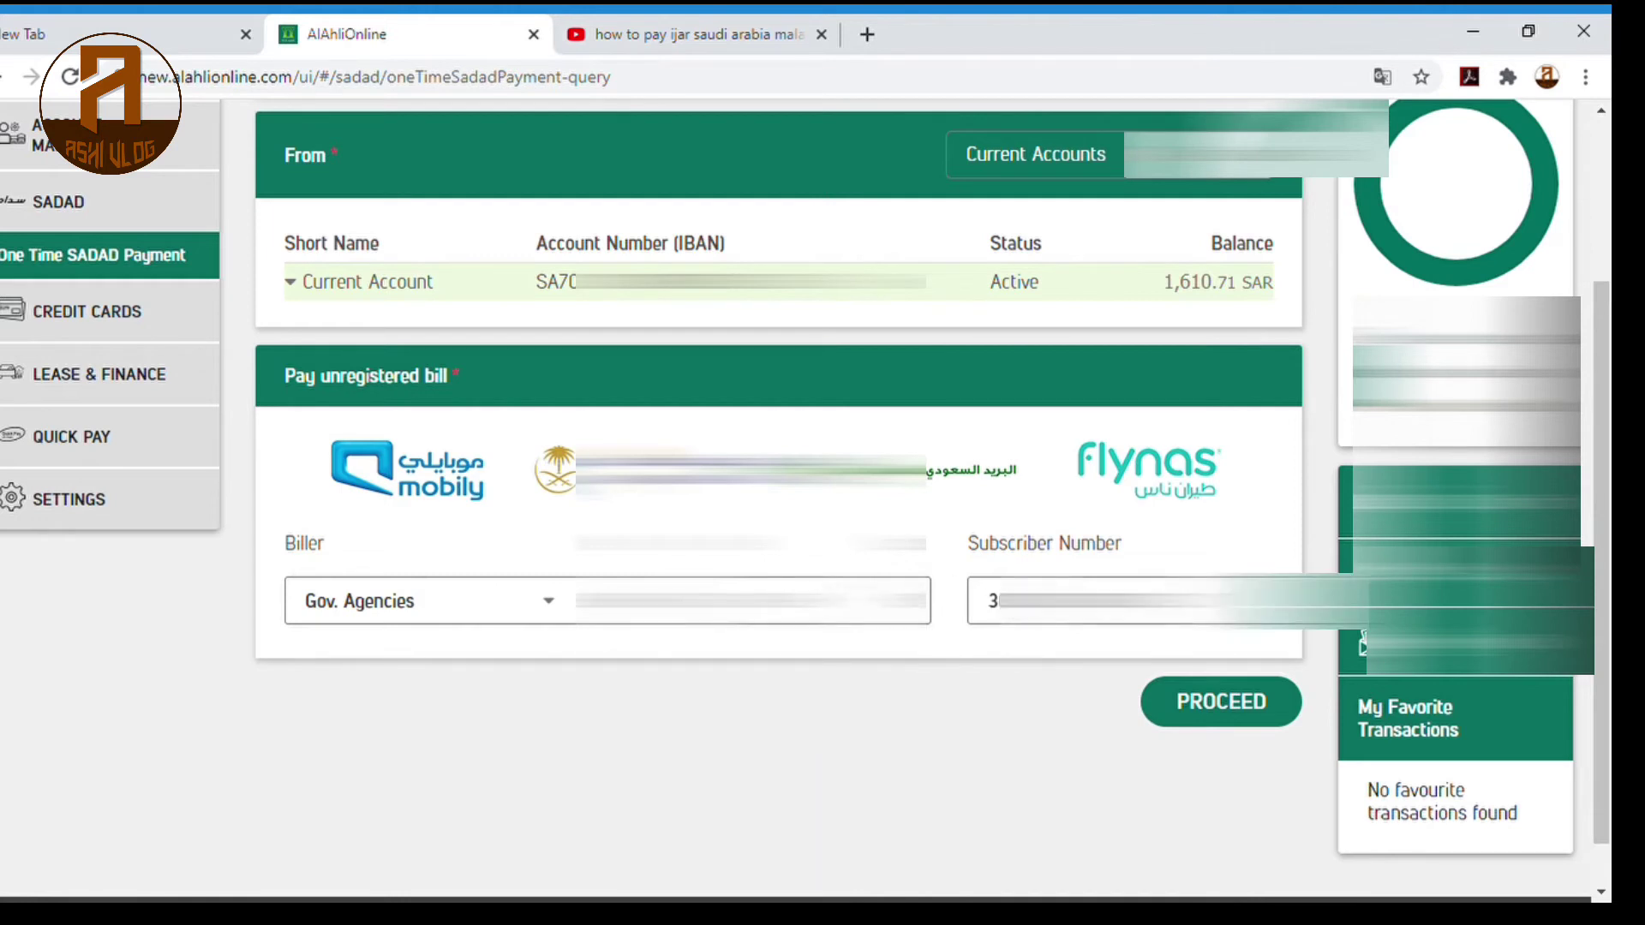
pyautogui.click(1181, 718)
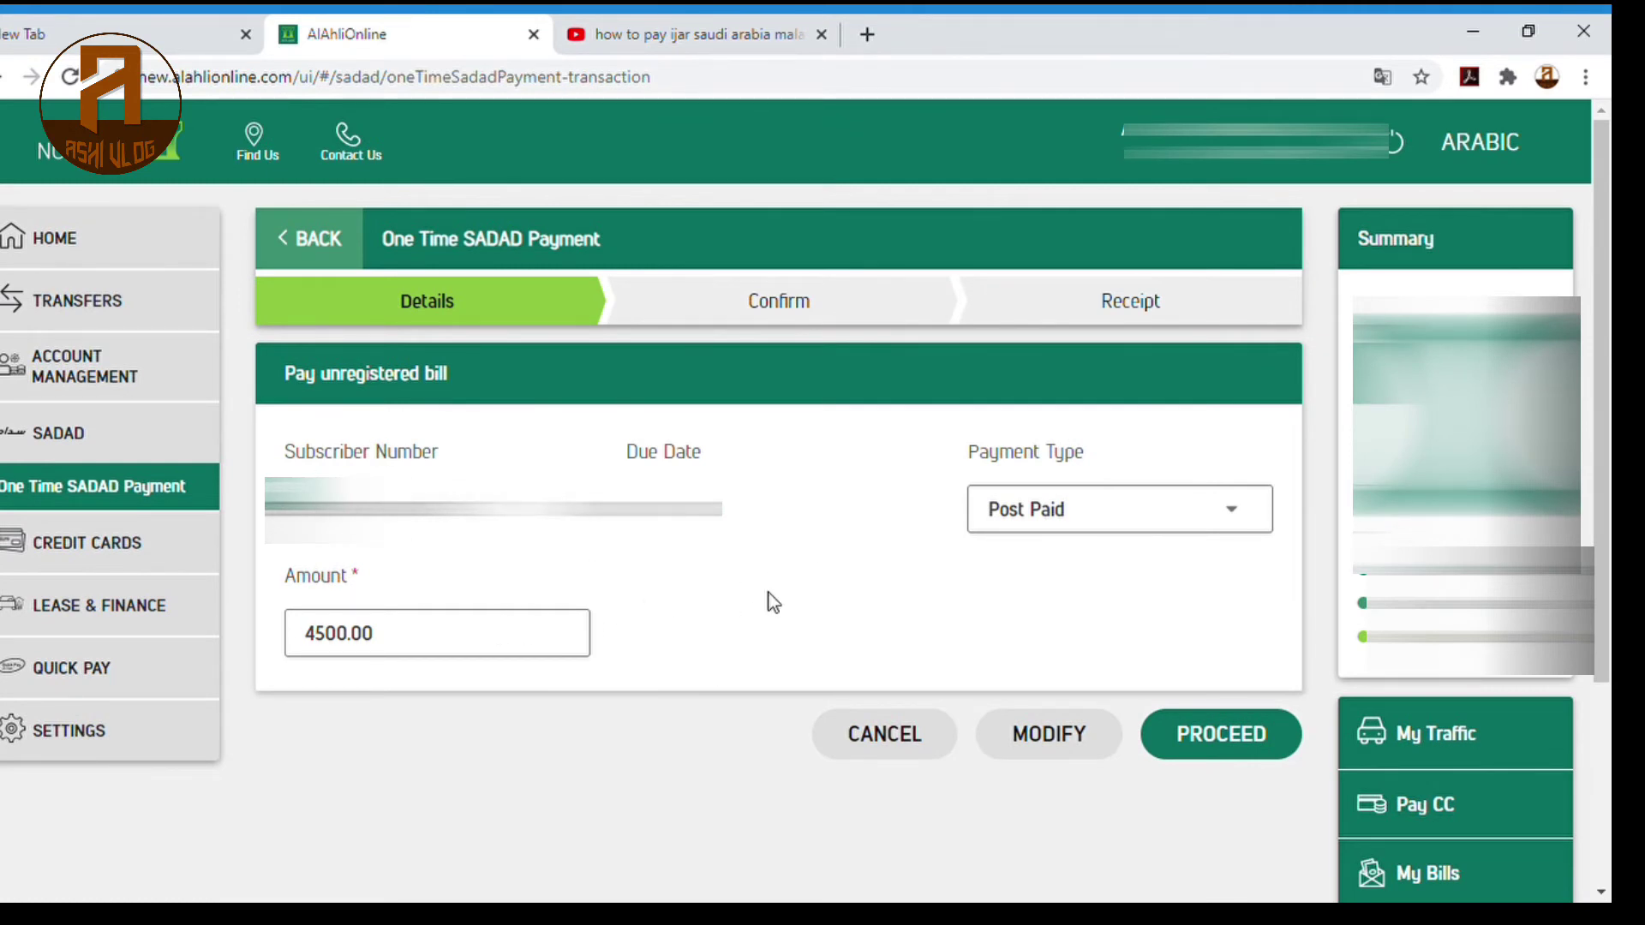
# - Set the one-time payment amount to 1500.00 and proceed to confirmation
pyautogui.click(358, 645)
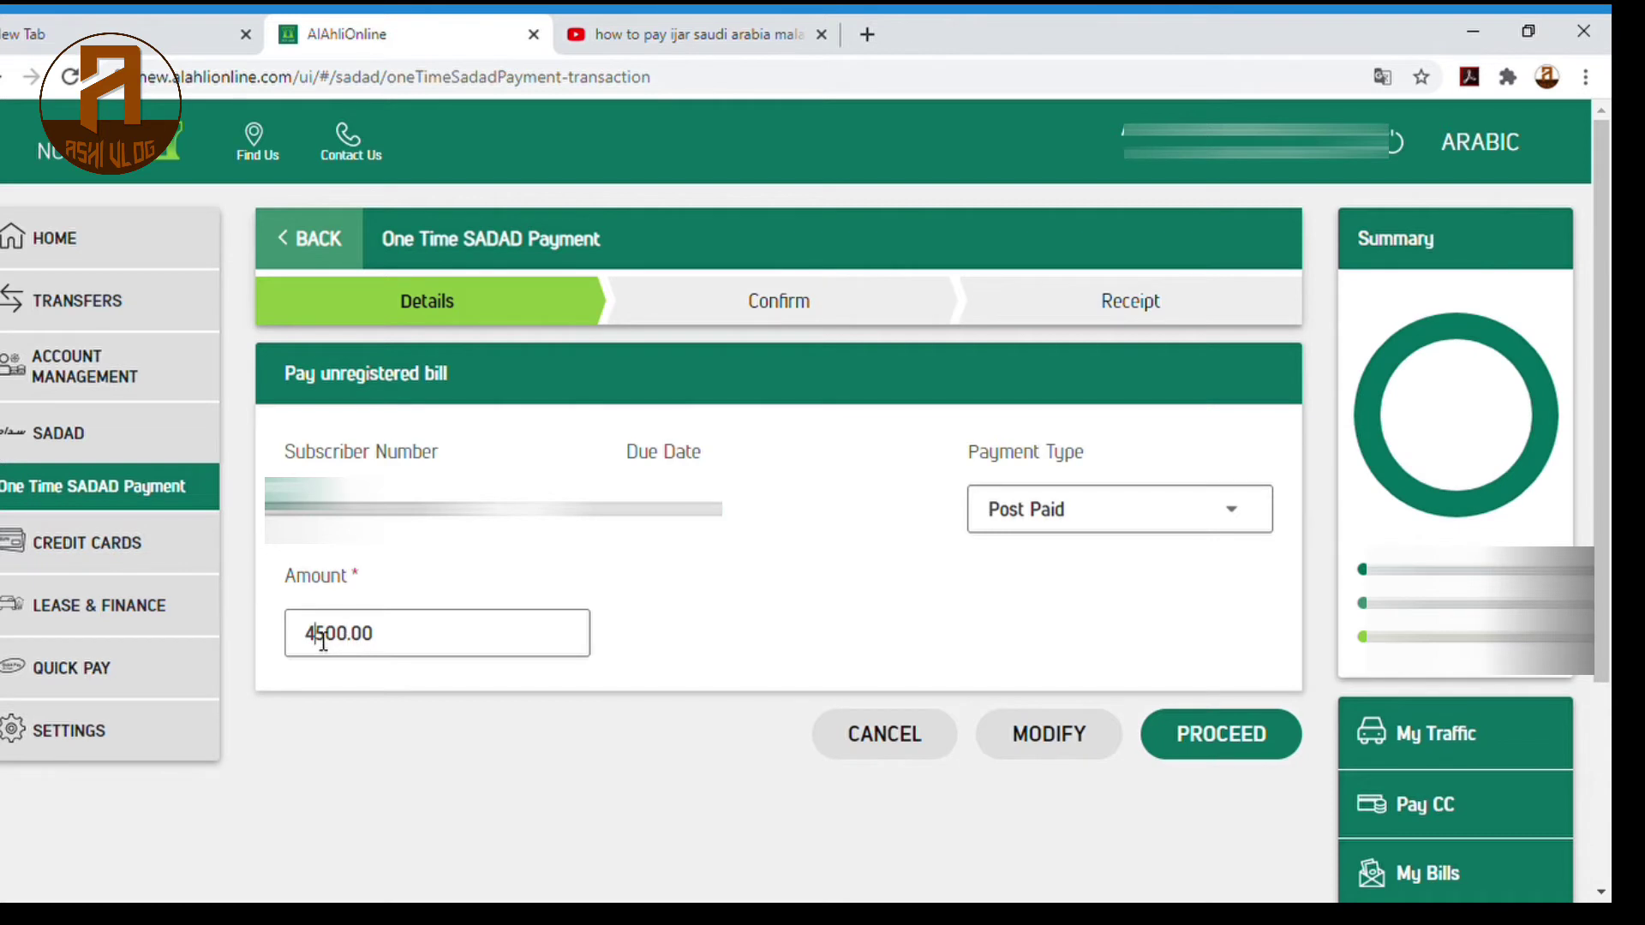
pyautogui.press('BackSpace')
pyautogui.write('1')
pyautogui.click(1238, 738)
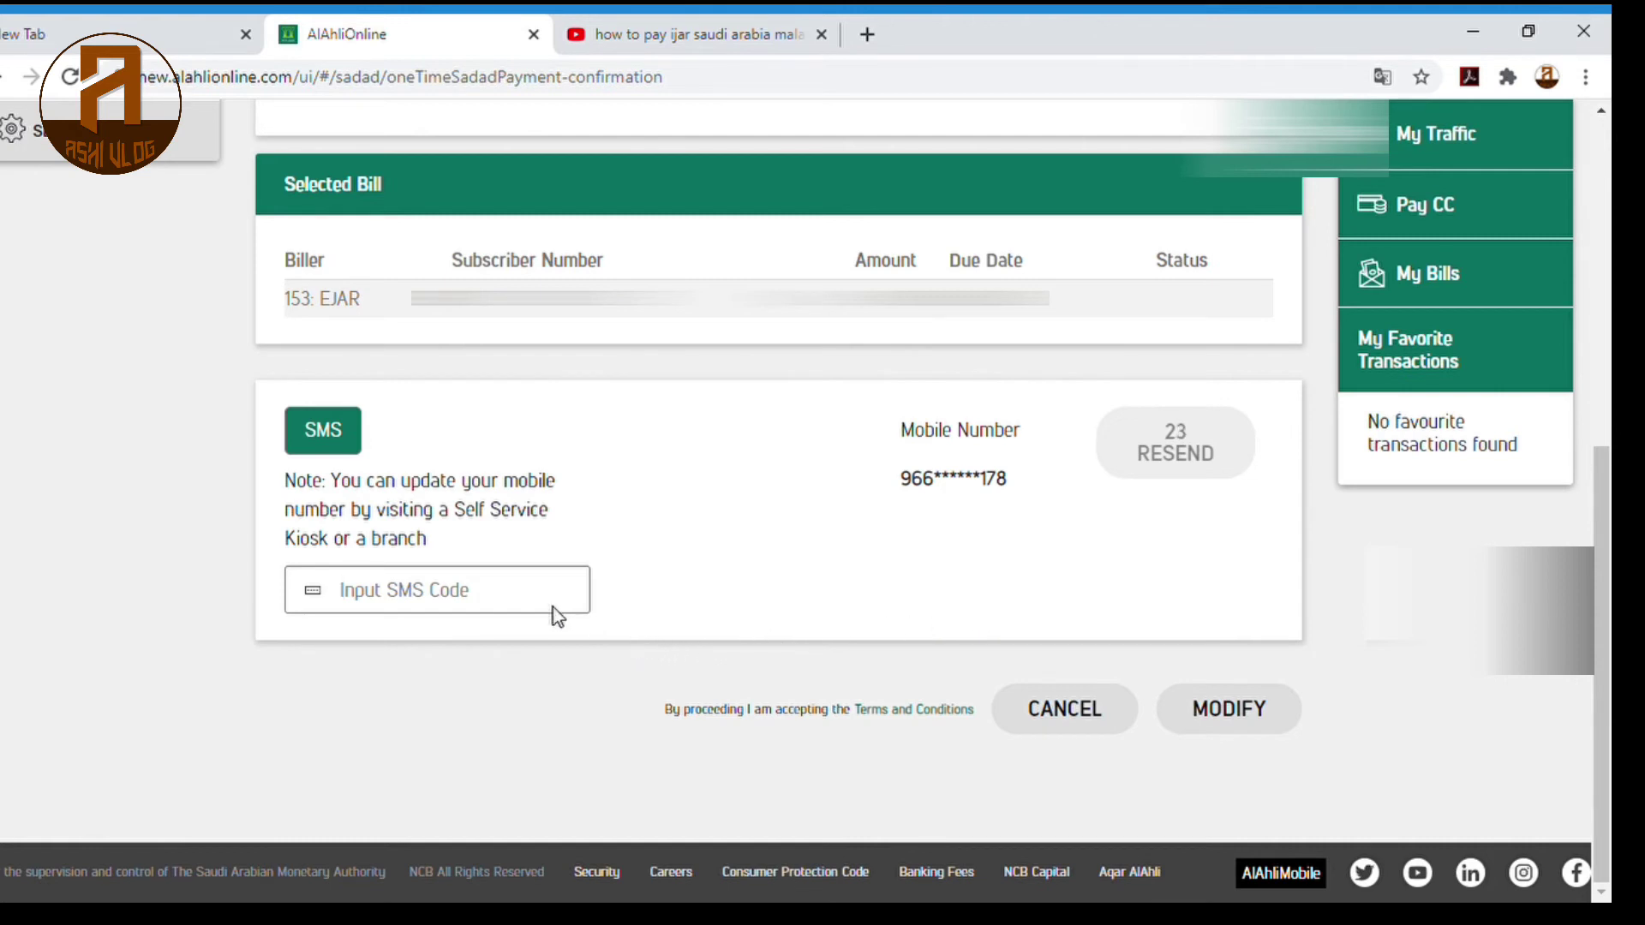
# - Enter the SMS verification code for the one-time EJAR payment and review the payment details and selected bill
pyautogui.write('•••')
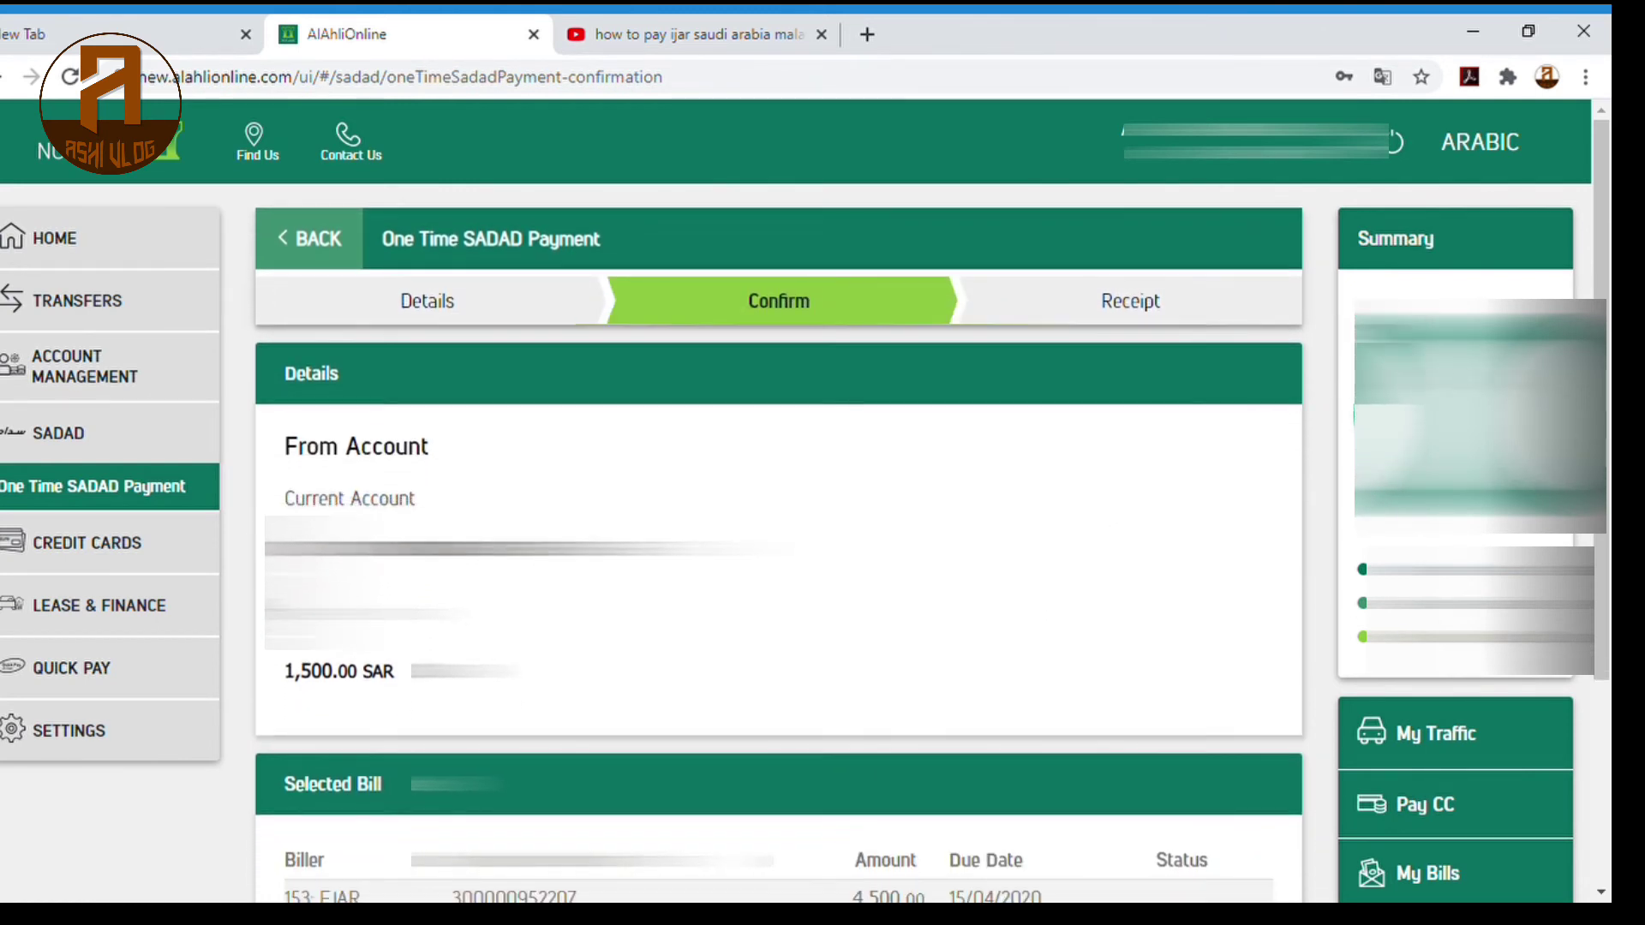
pyautogui.scroll(-3, 1603, 369)
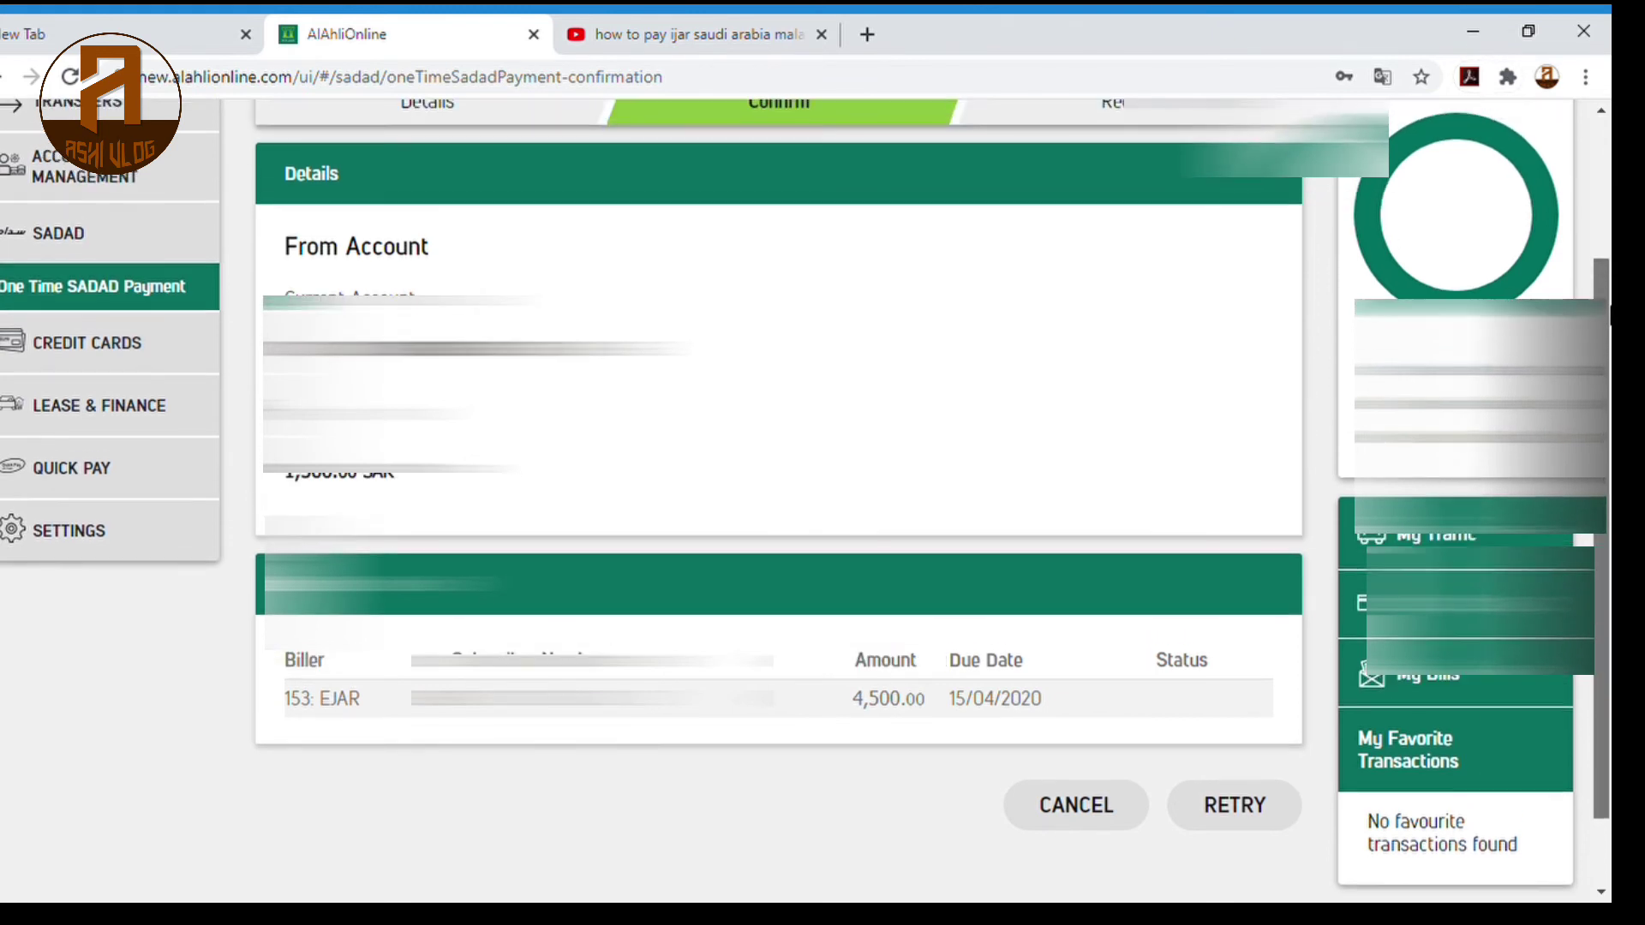
pyautogui.scroll(2, 1603, 283)
pyautogui.moveTo(1610, 278)
pyautogui.mouseDown()
pyautogui.moveTo(1610, 227)
pyautogui.moveTo(1610, 262)
pyautogui.mouseUp()
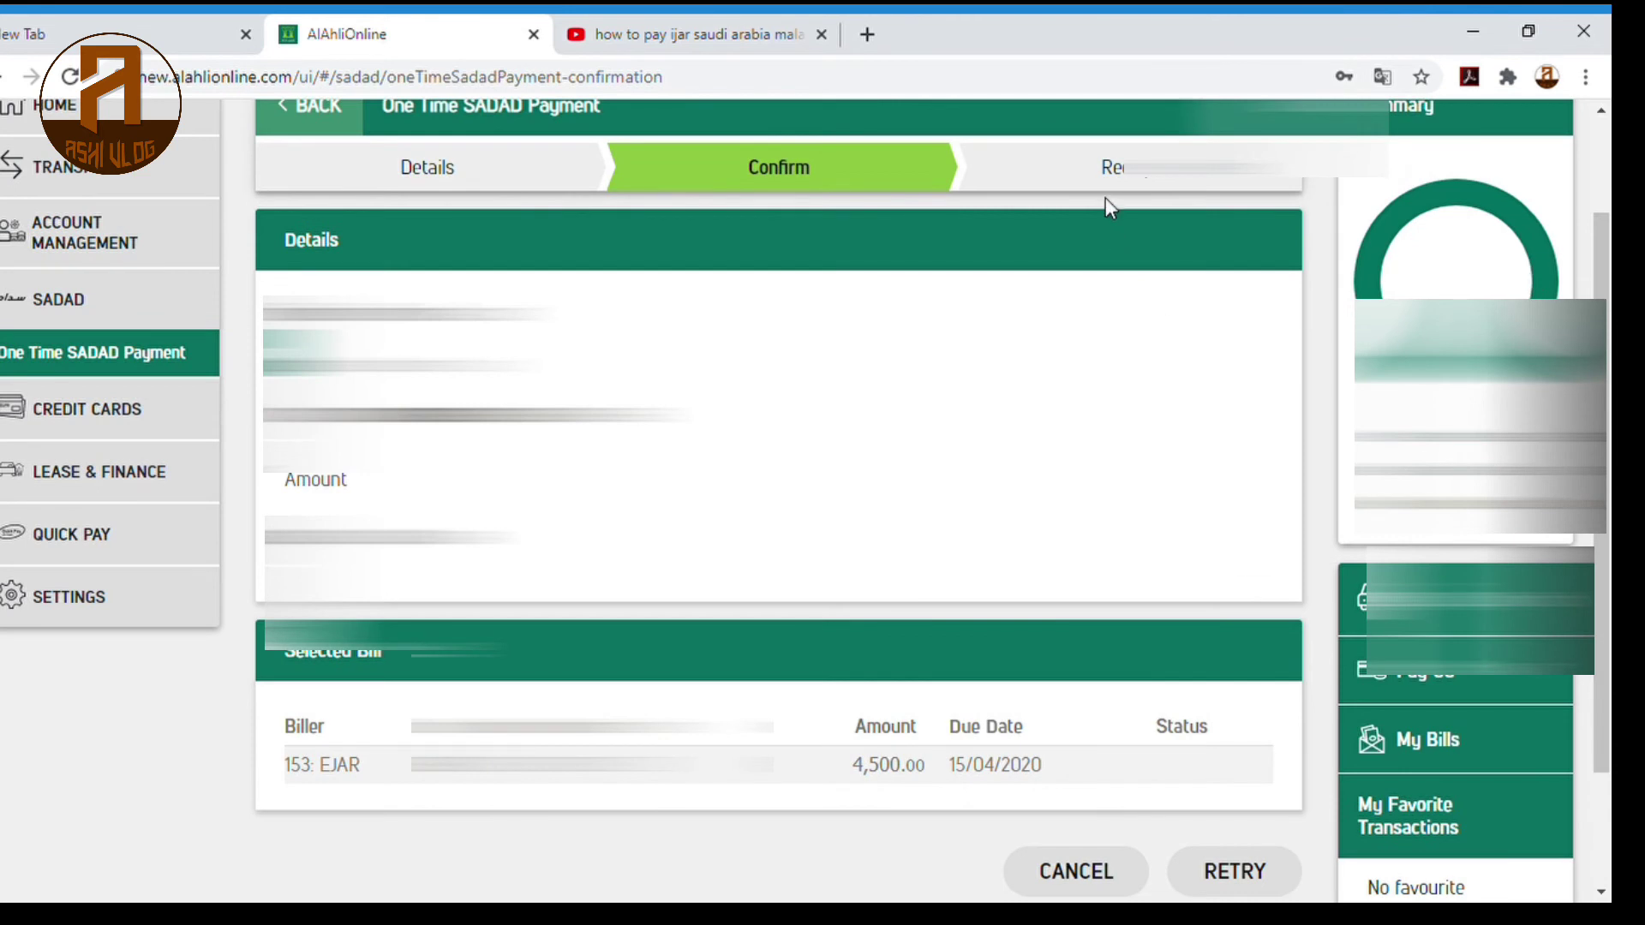